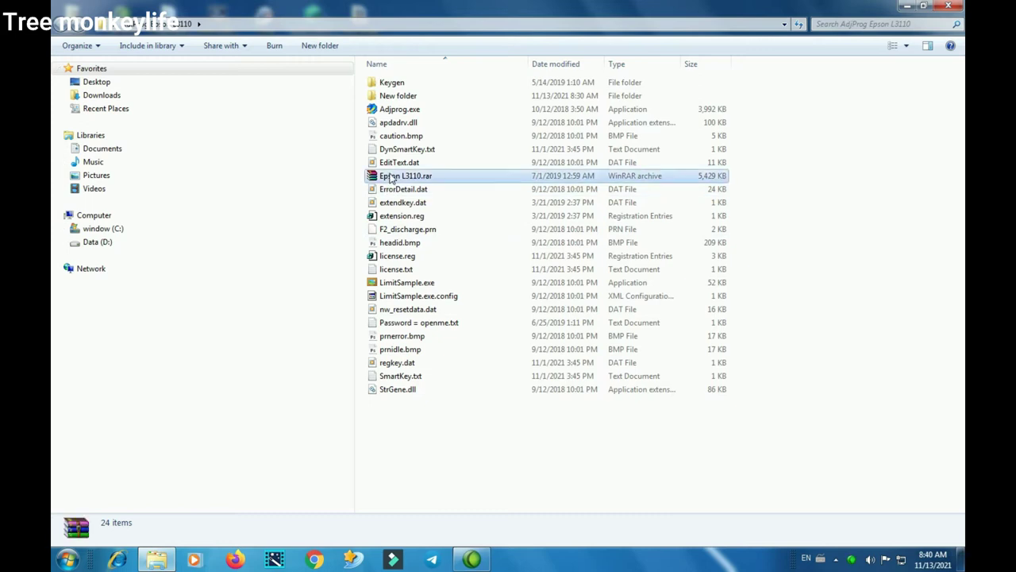
Copy Epson L3110.rar and create a 'New folder' on the desktop
click(420, 331)
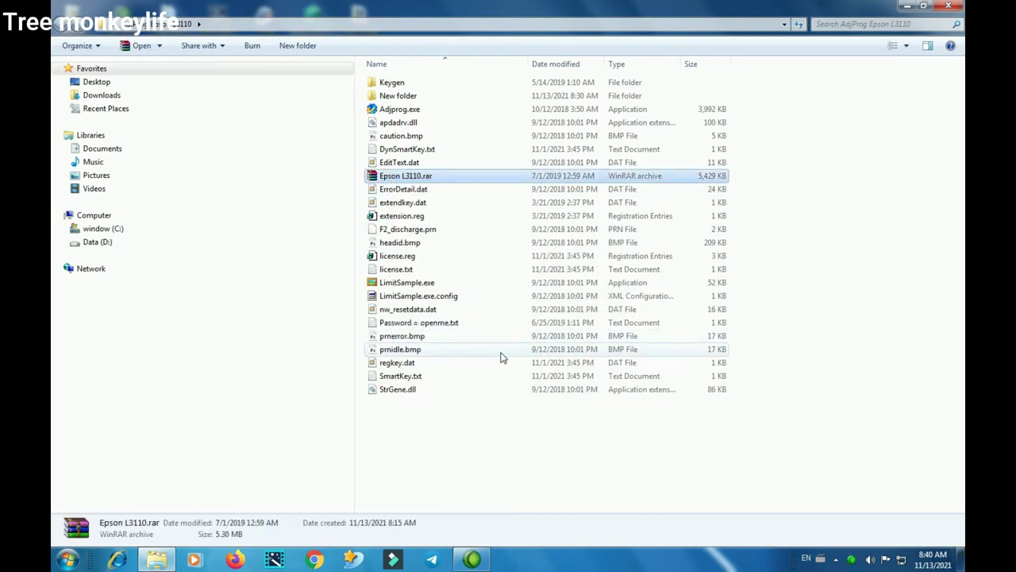
click(948, 6)
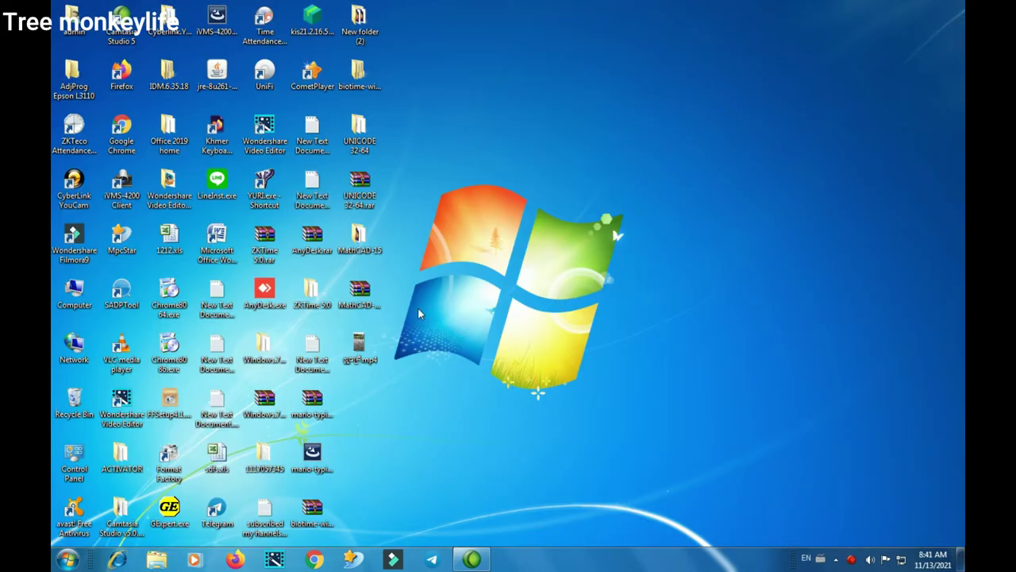
right_click(518, 228)
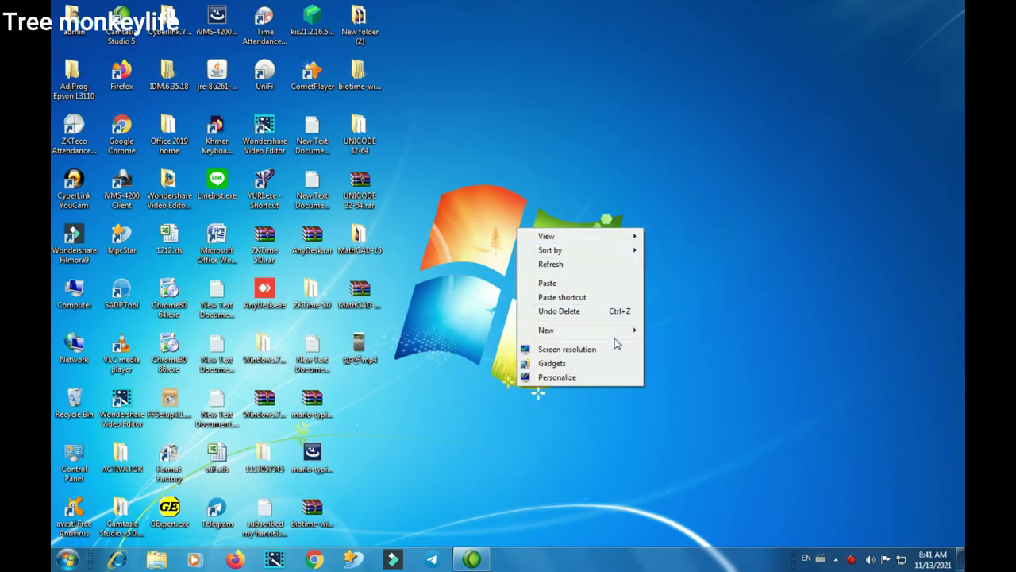
mouse_move(616, 334)
click(682, 330)
key(Return)
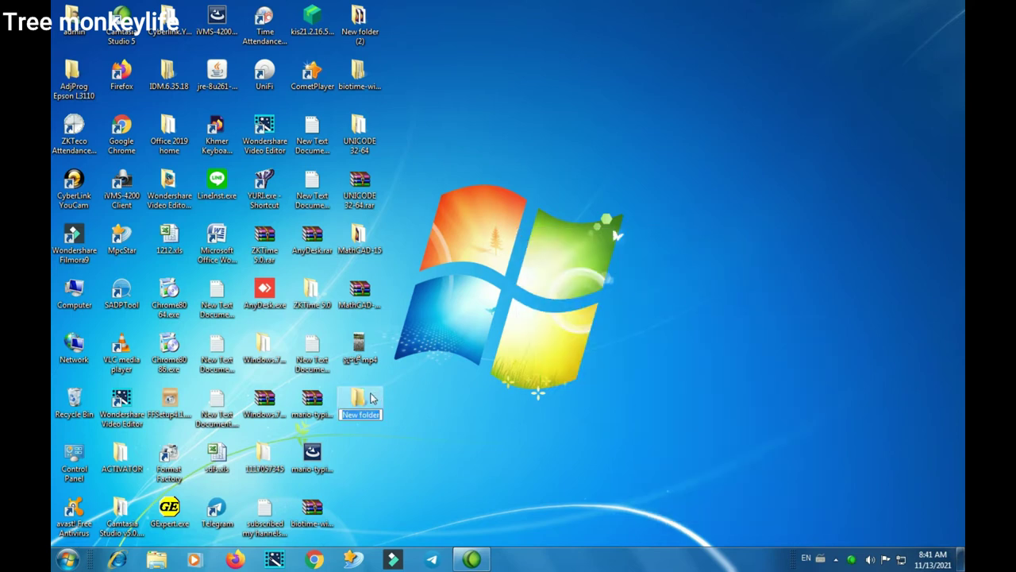
Paste the copied Epson L3110.rar archive into the new folder
double_click(366, 400)
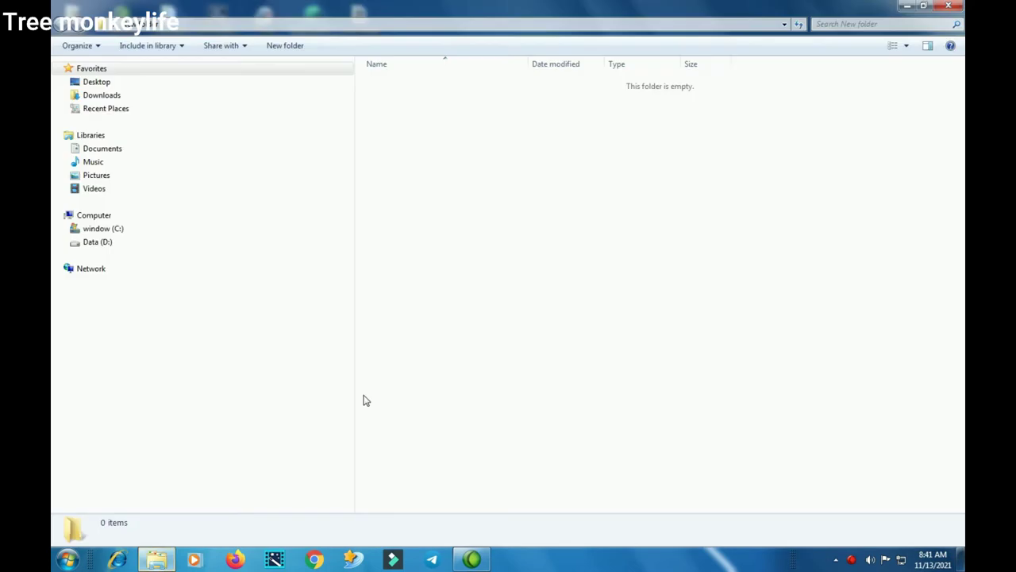
right_click(505, 200)
click(548, 287)
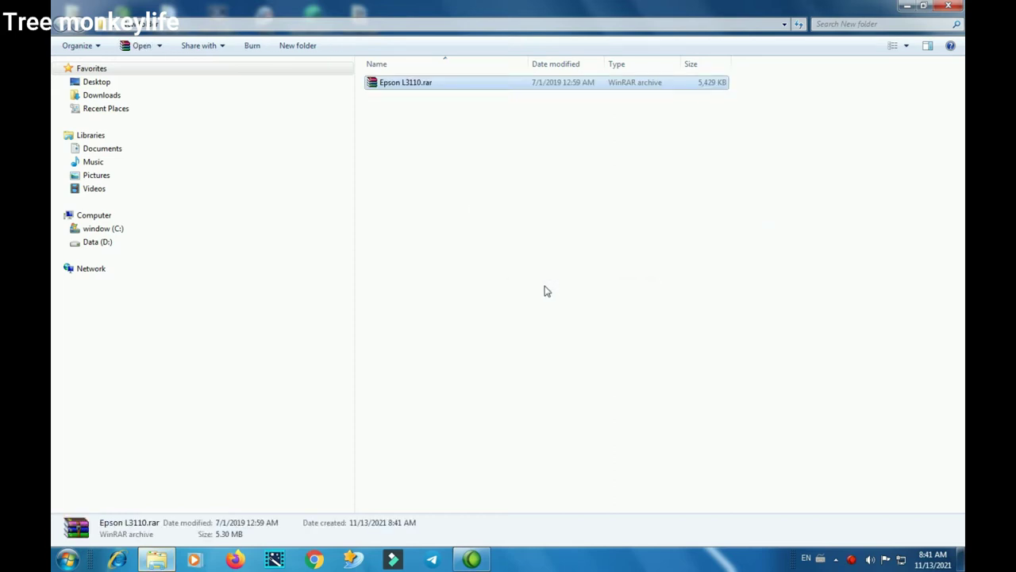
Start extracting Epson L3110.rar here and locate the AdjProg Epson L3110 folder with the password file
right_click(389, 84)
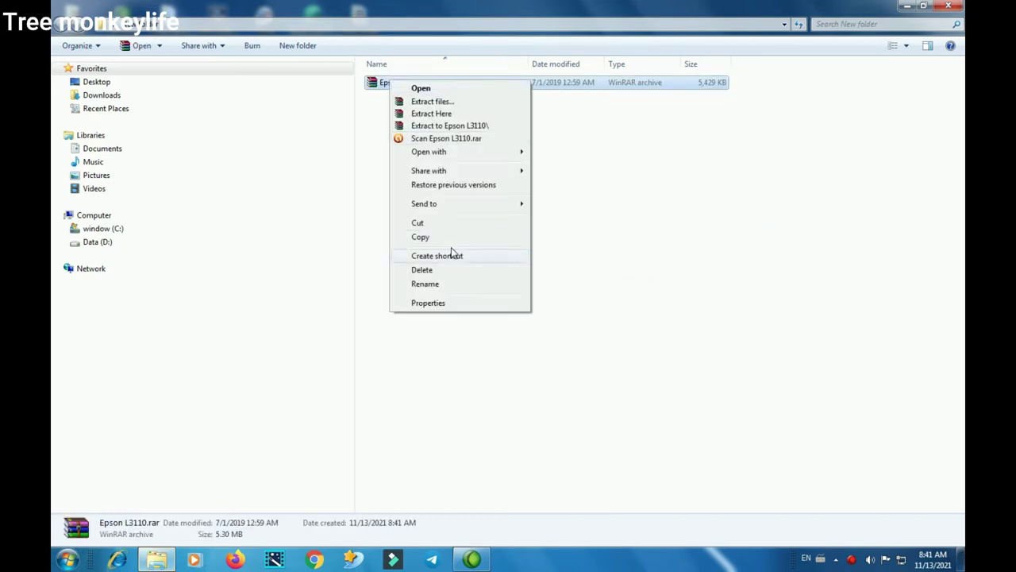
click(432, 114)
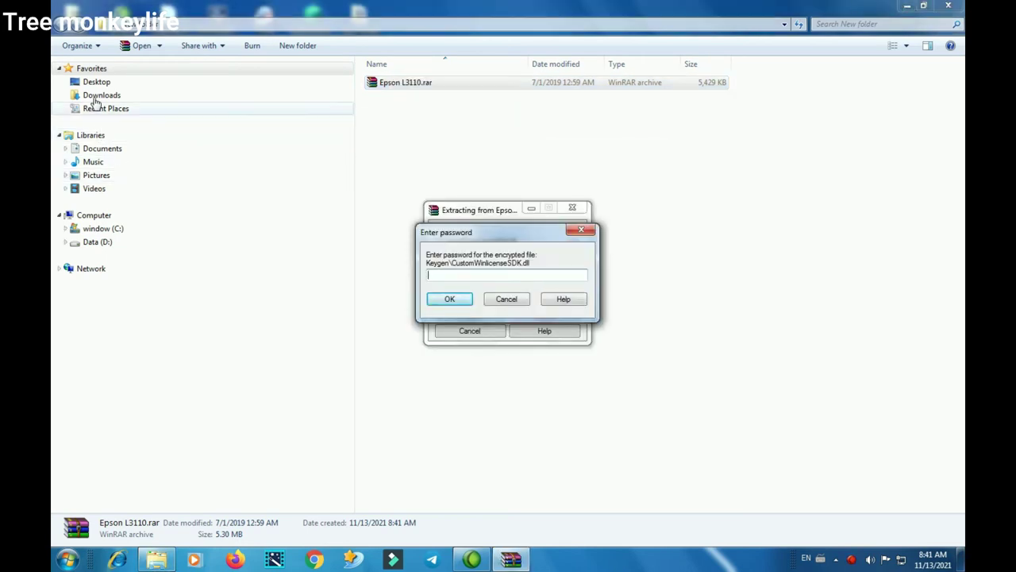
click(96, 82)
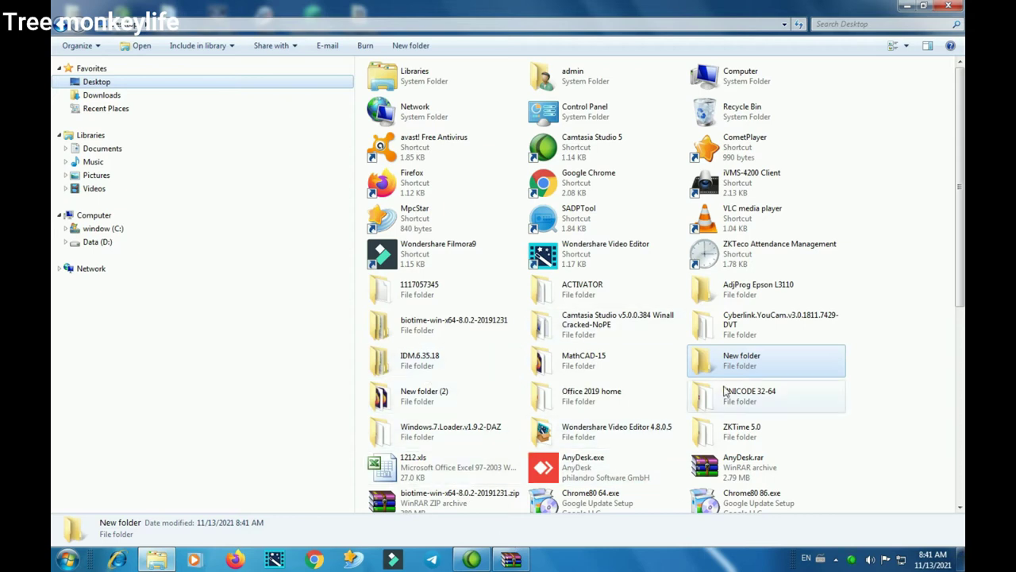
click(738, 294)
double_click(739, 294)
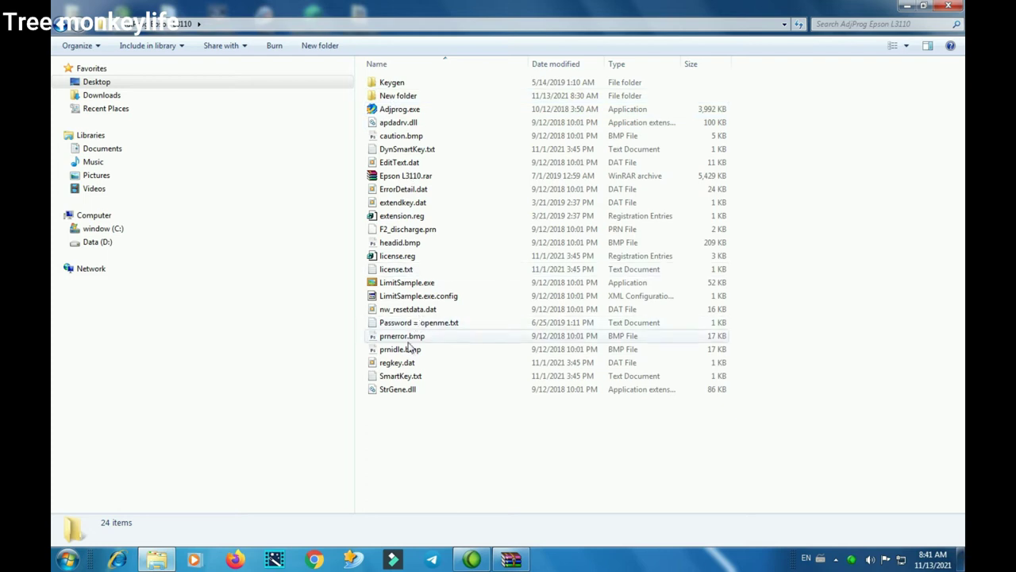
Copy the archive password from the password text file
double_click(413, 324)
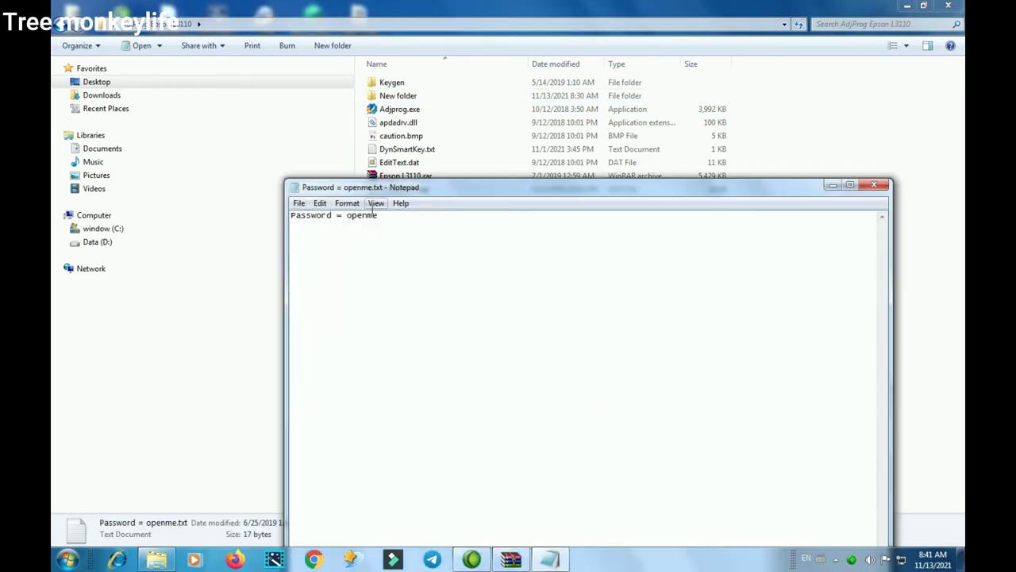
double_click(370, 224)
right_click(364, 220)
click(393, 258)
Paste the password into WinRAR's prompt to finish extracting, then close the note and folder
click(513, 559)
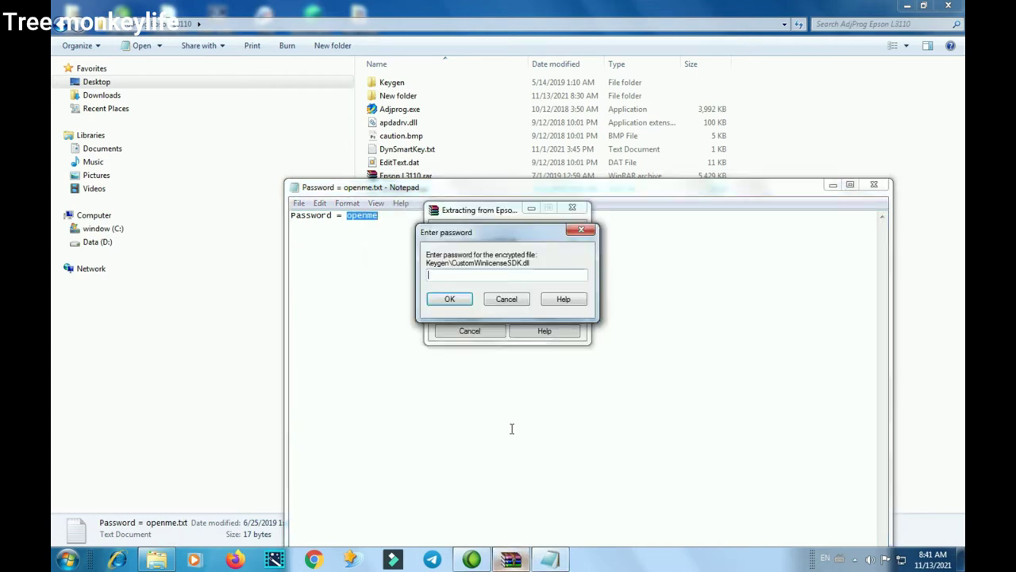
right_click(480, 276)
click(508, 330)
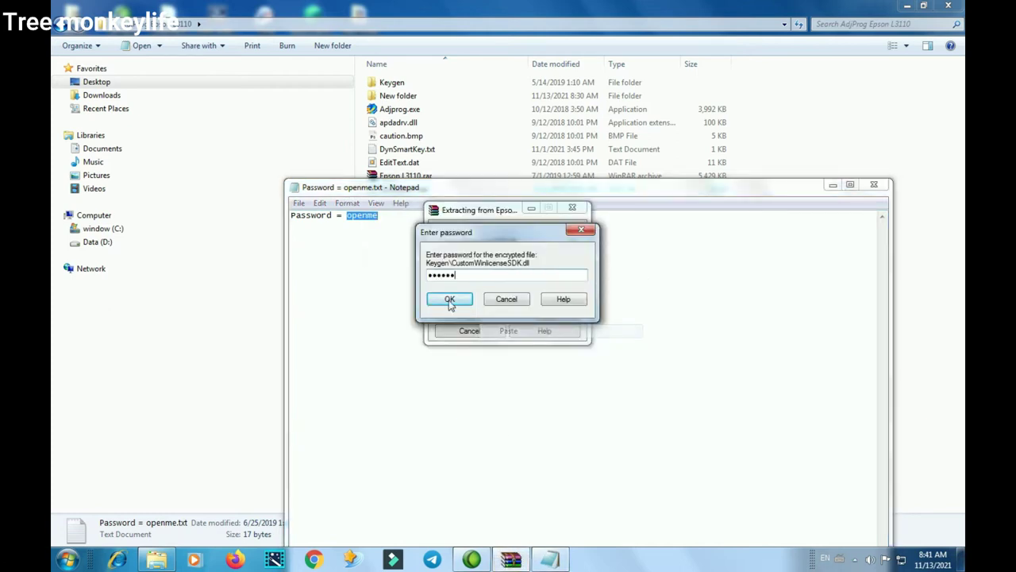
click(450, 299)
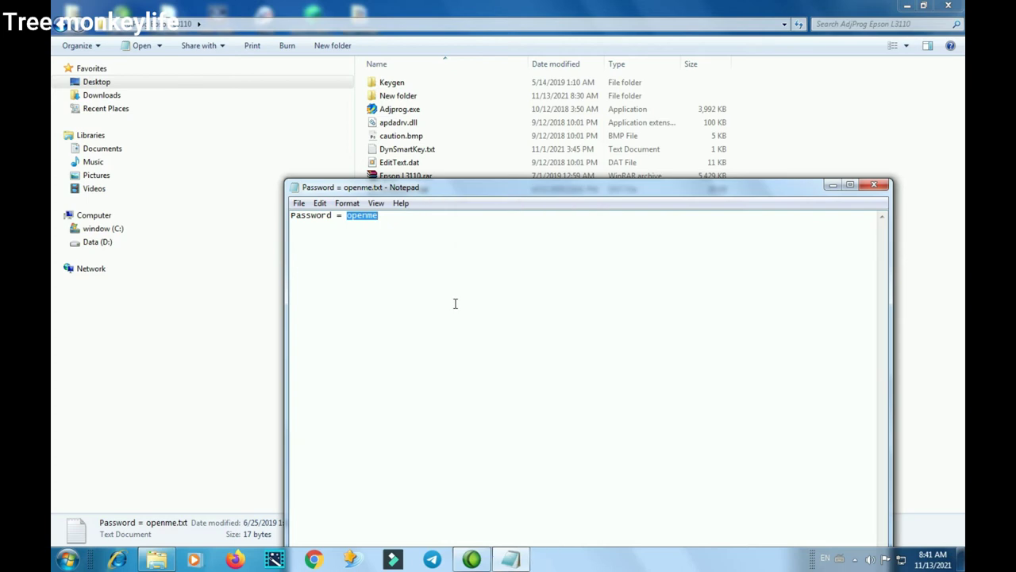
click(882, 185)
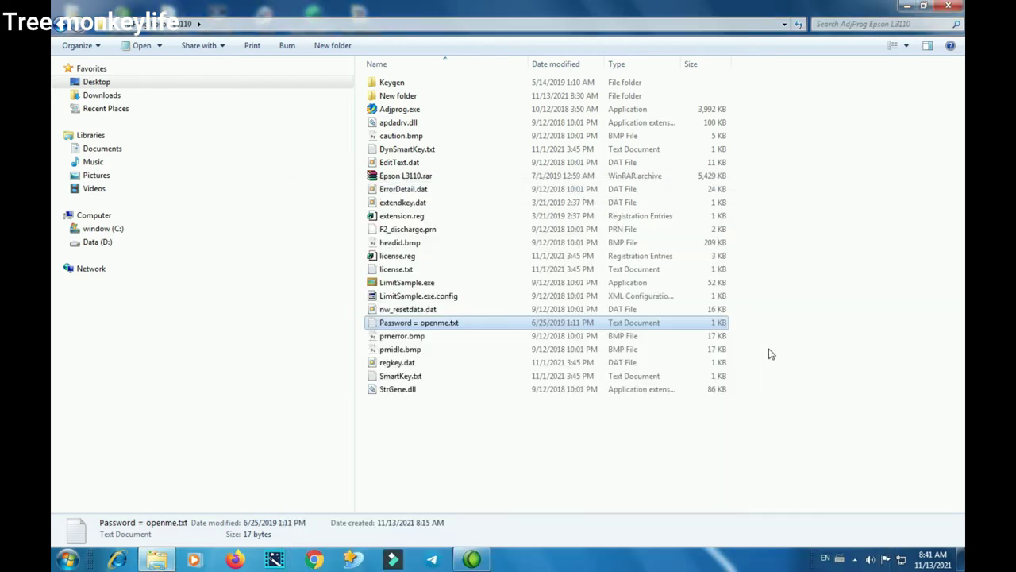
click(948, 6)
Run WLGen_Epson L3110.exe from the Keygen folder and open License Manager's Add License form
double_click(361, 407)
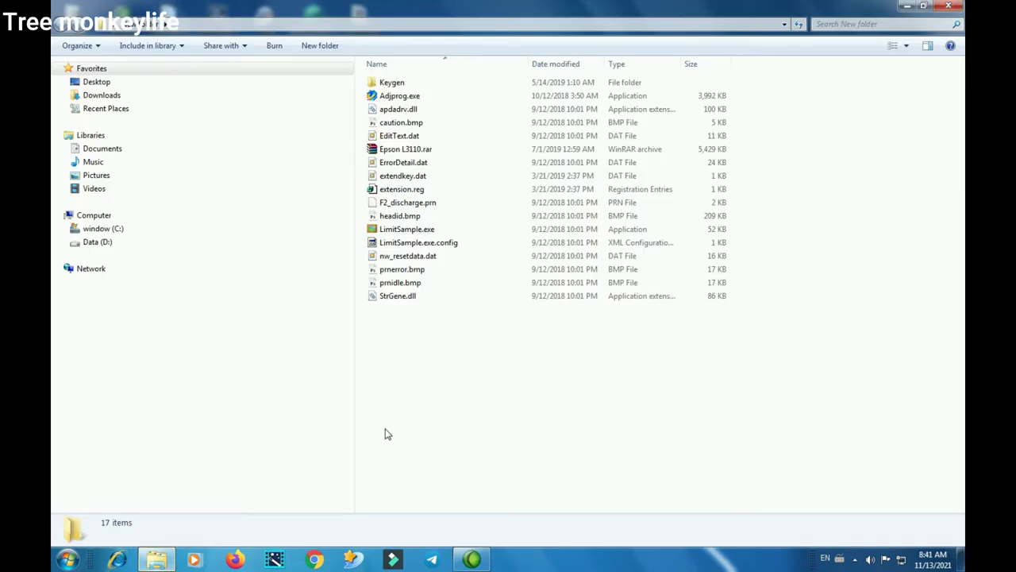
click(390, 82)
double_click(390, 82)
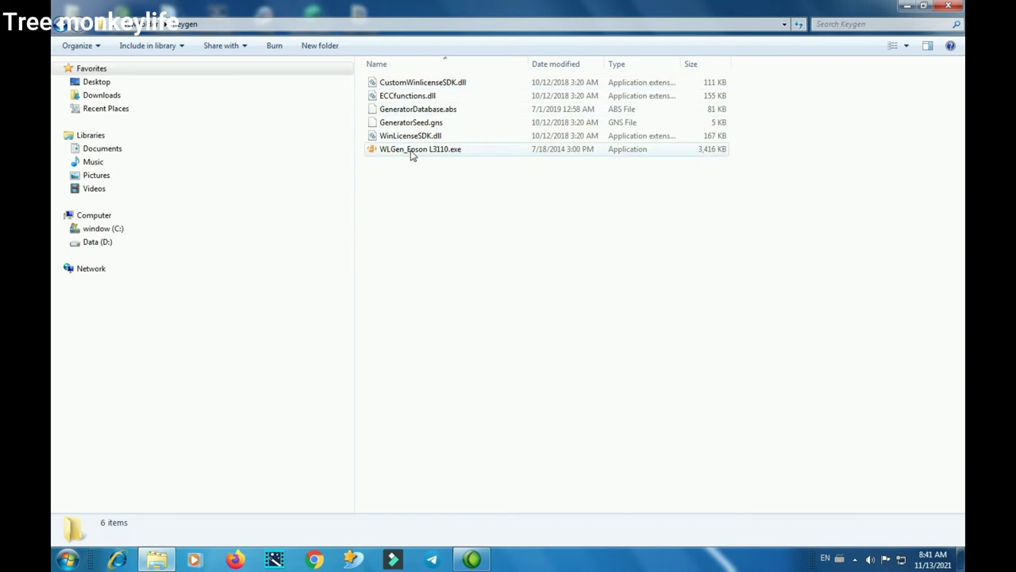
click(399, 151)
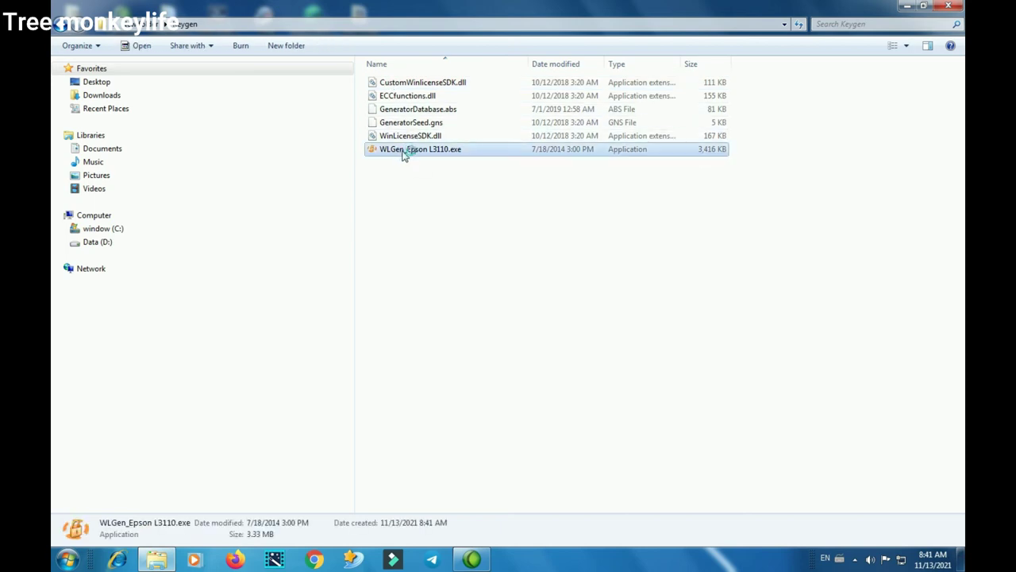
click(516, 220)
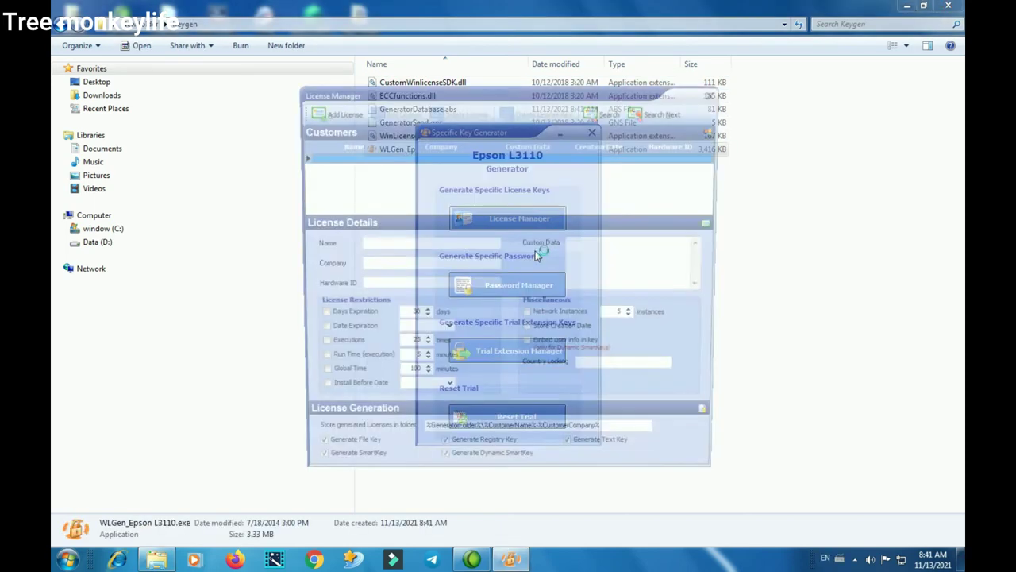
click(314, 109)
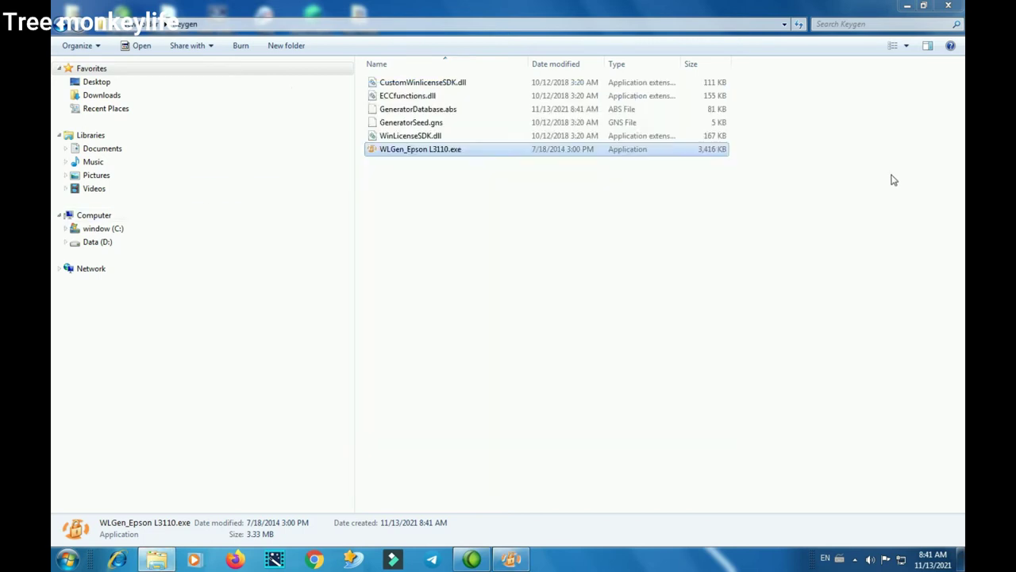
Launch Adjprog.exe from the parent folder, keeping the Add License form in front
click(894, 181)
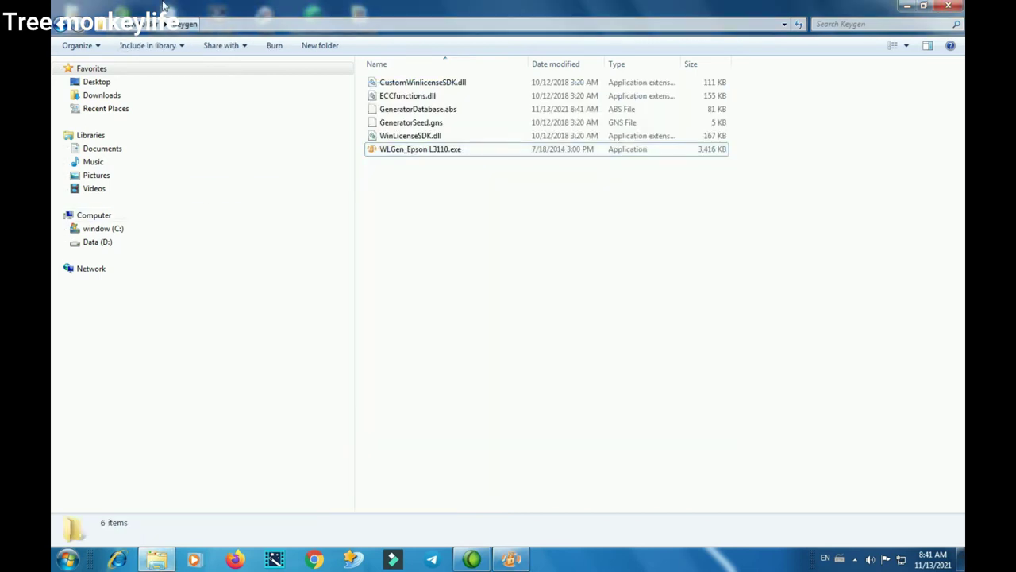
click(59, 27)
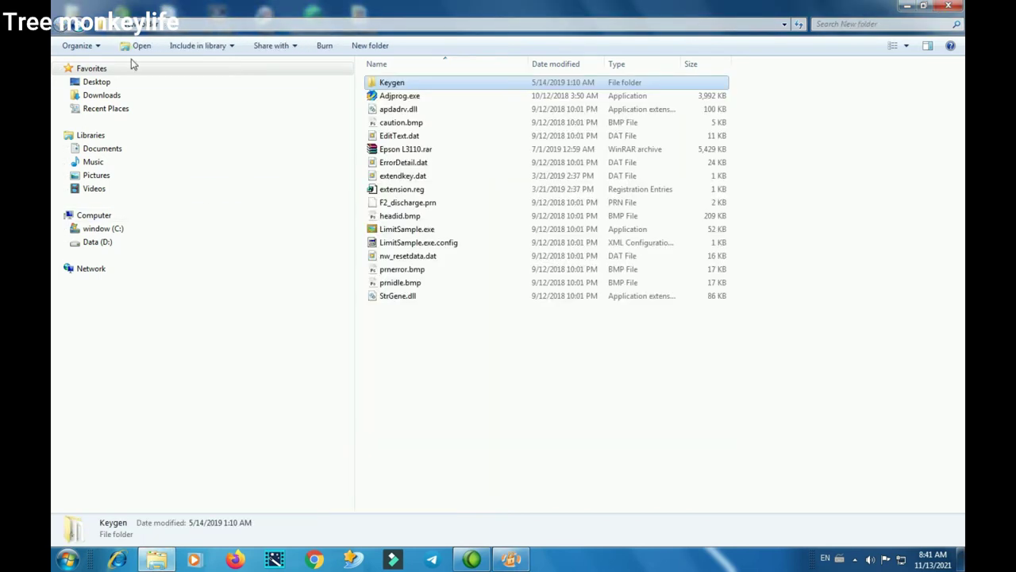
double_click(411, 97)
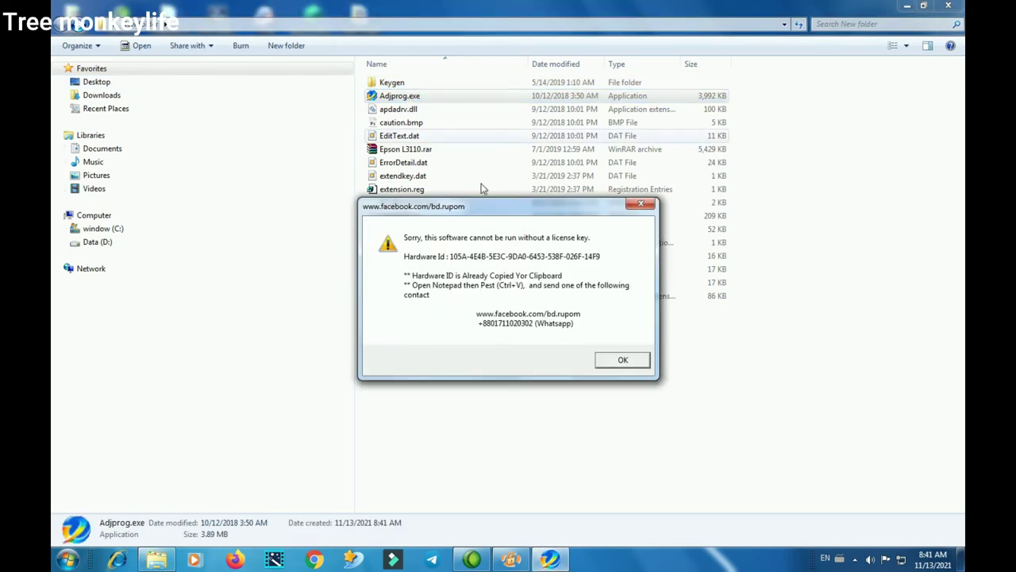
click(511, 559)
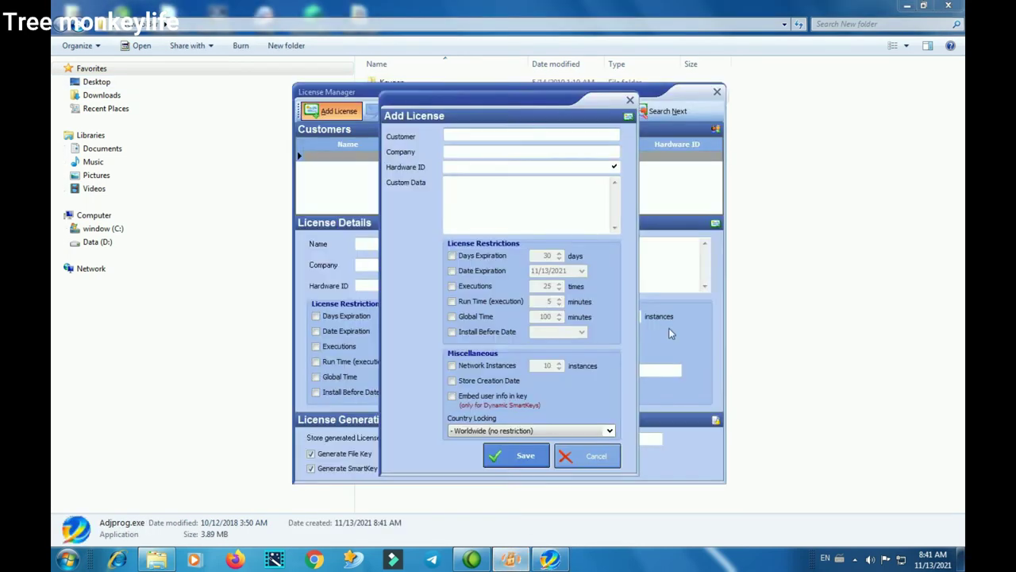
Enter l3110 as both Customer and Company in the Add License form, moving on to Hardware ID
drag(568, 211, 263, 76)
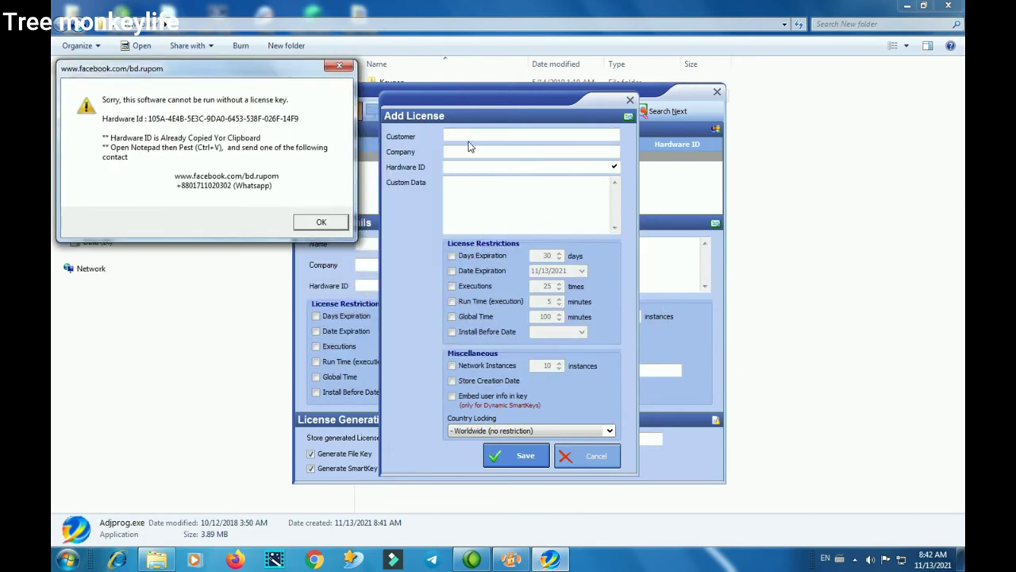
click(470, 134)
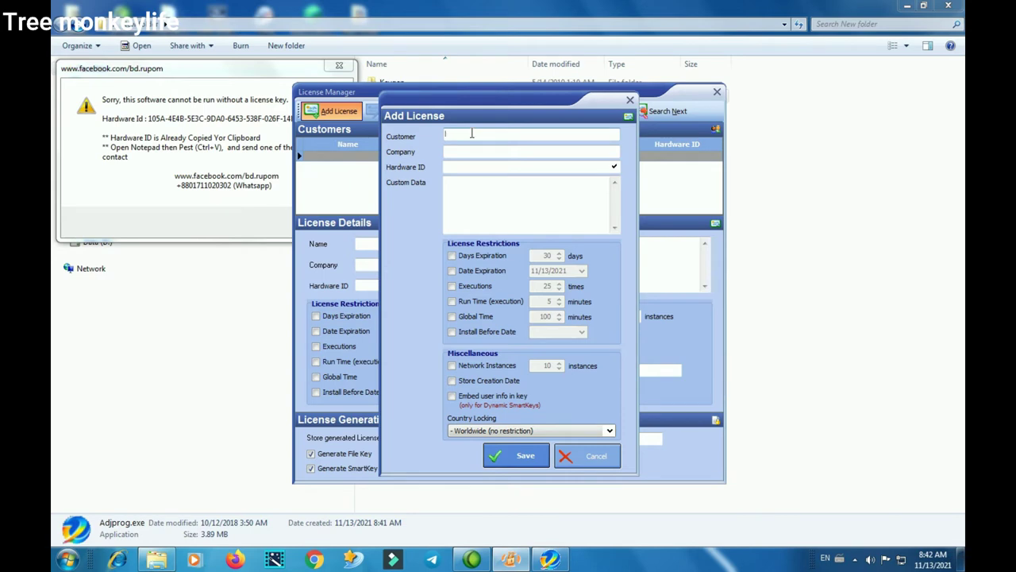
text(13110)
click(457, 154)
text(13110)
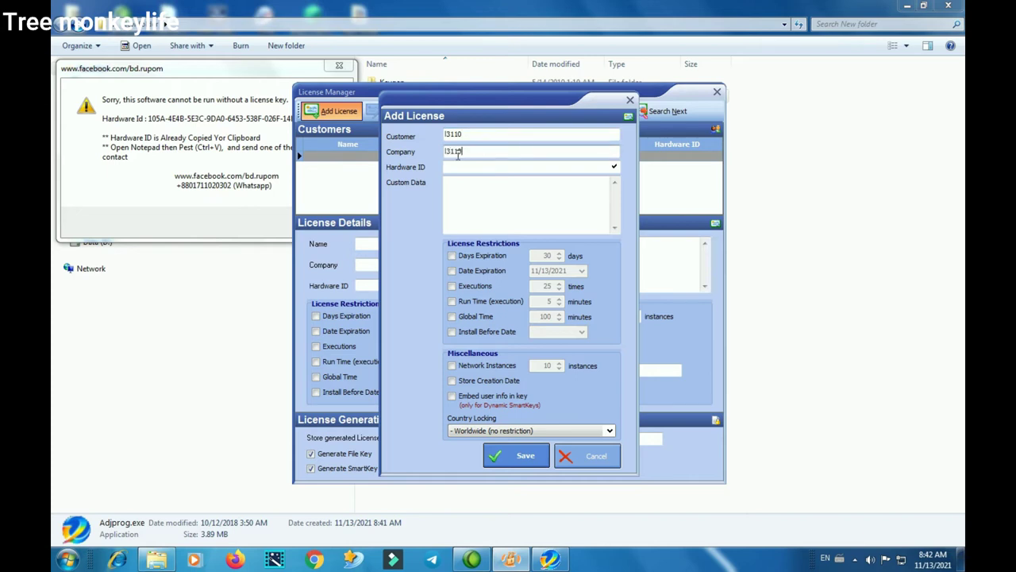
key(Tab)
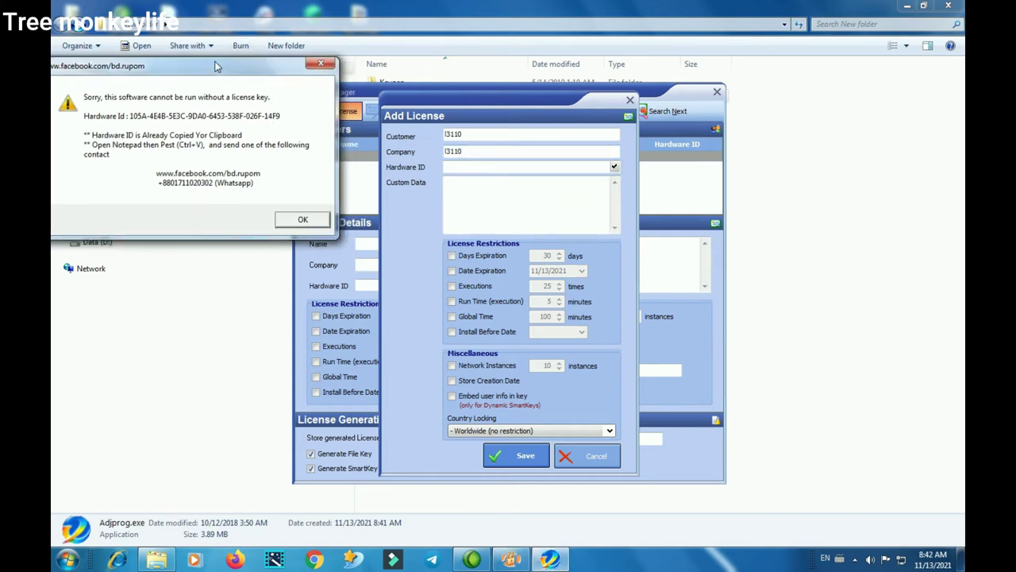
click(476, 167)
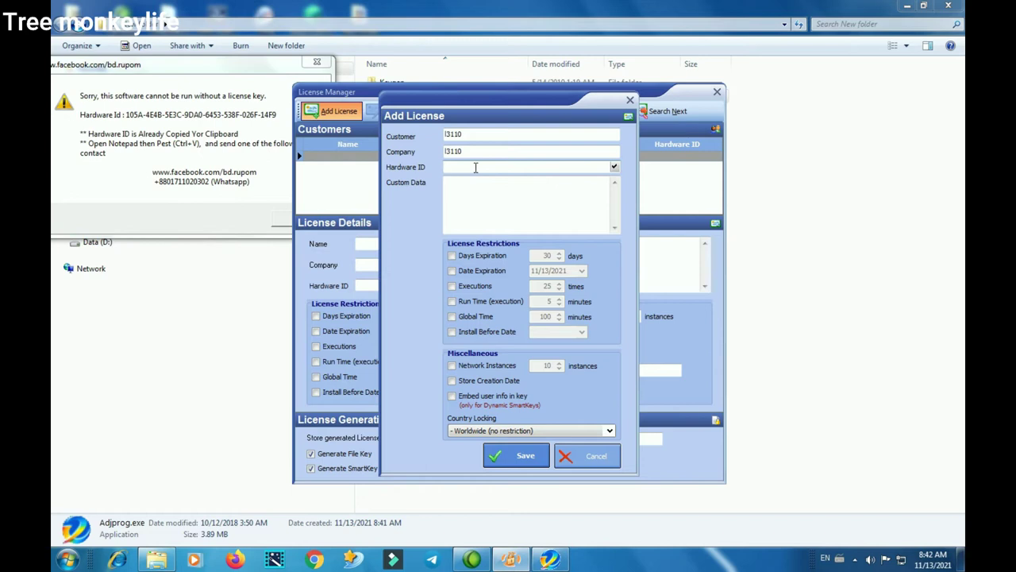
Type Adjprog's hardware ID into the Hardware ID field, dismissing the colour-scheme warning midway
text(105A-4)
text(9DA0-)
text(6453-)
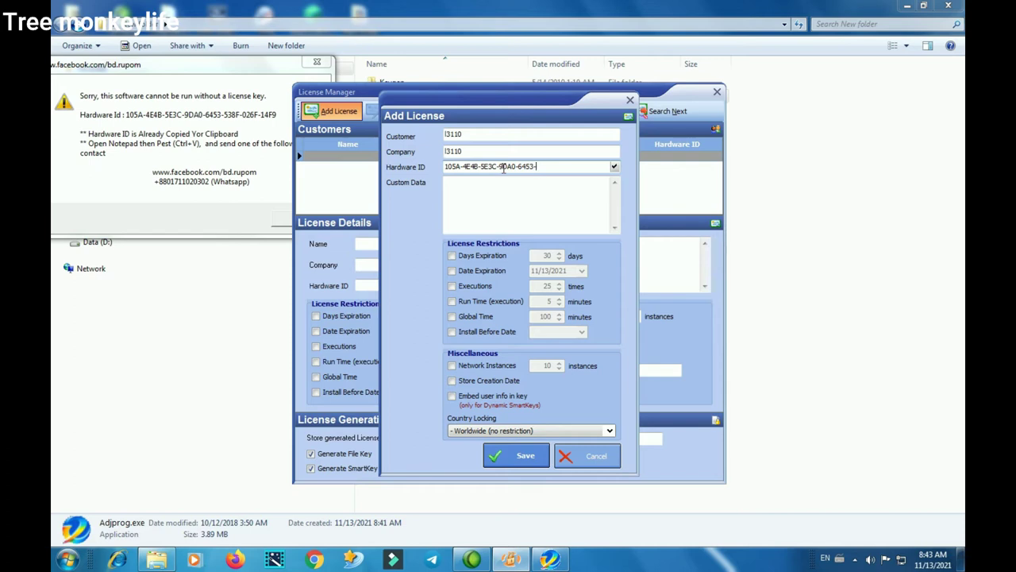
text(538F-0)
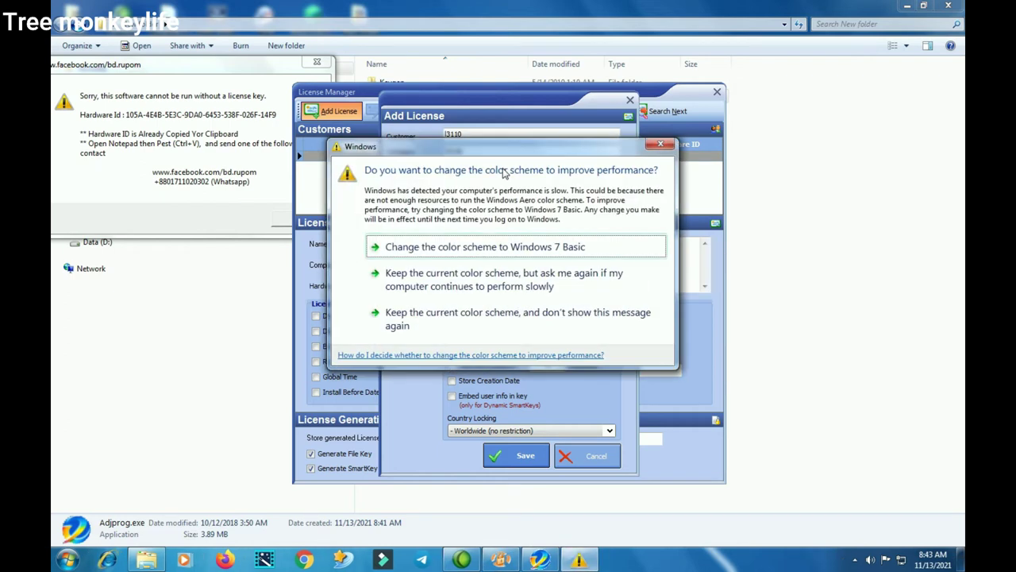
click(661, 144)
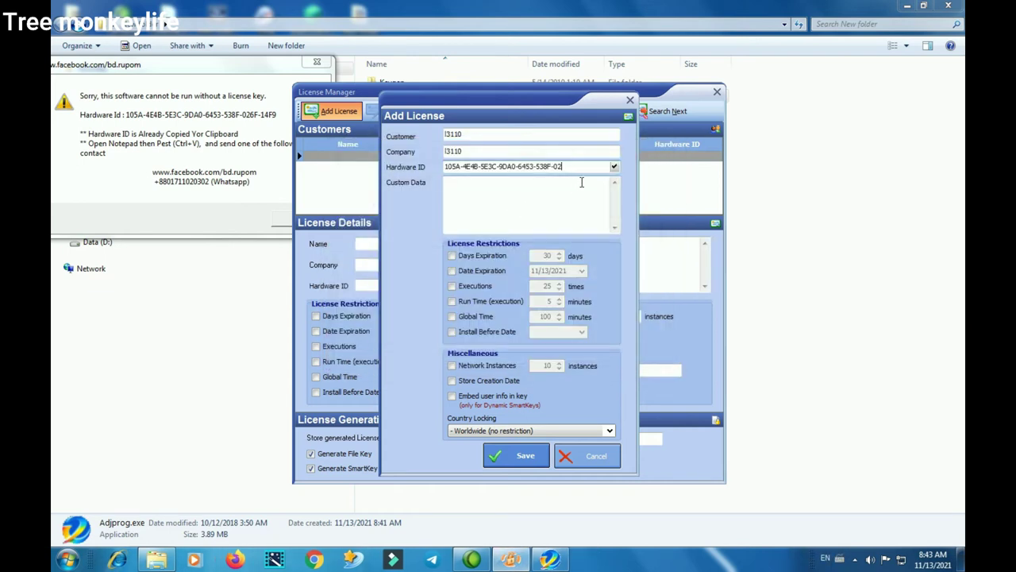
text(F)
text(-14F9)
Save the l3110 license and generate its license key files
click(516, 455)
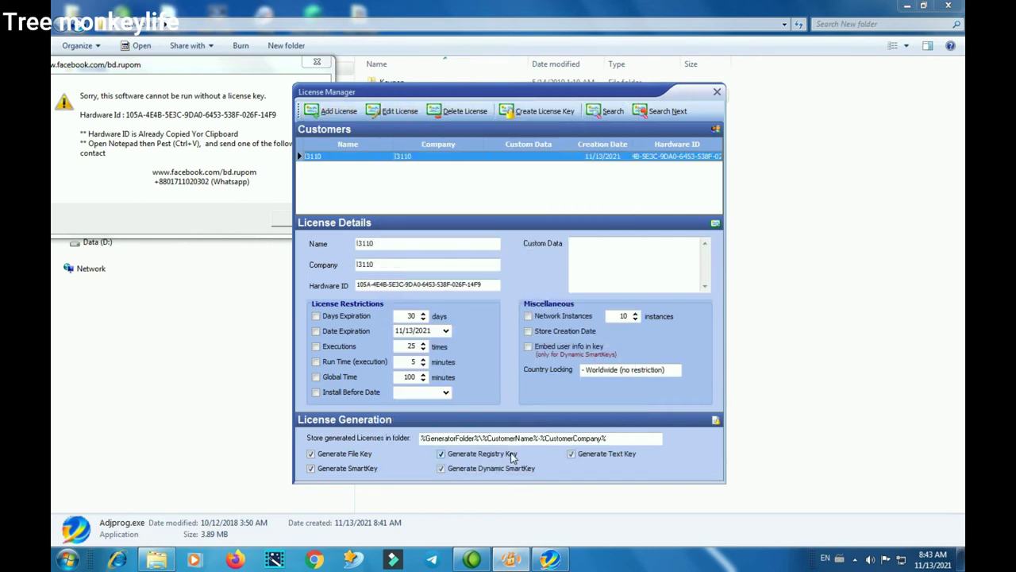
click(540, 112)
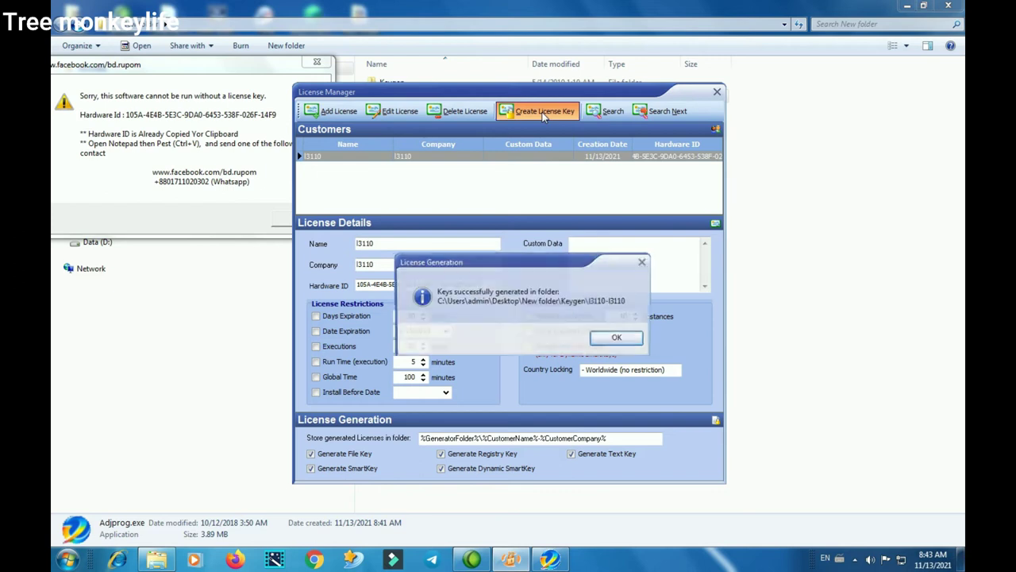
click(631, 342)
Close License Manager, the error box and the key generator, then open the Keygen folder
click(716, 91)
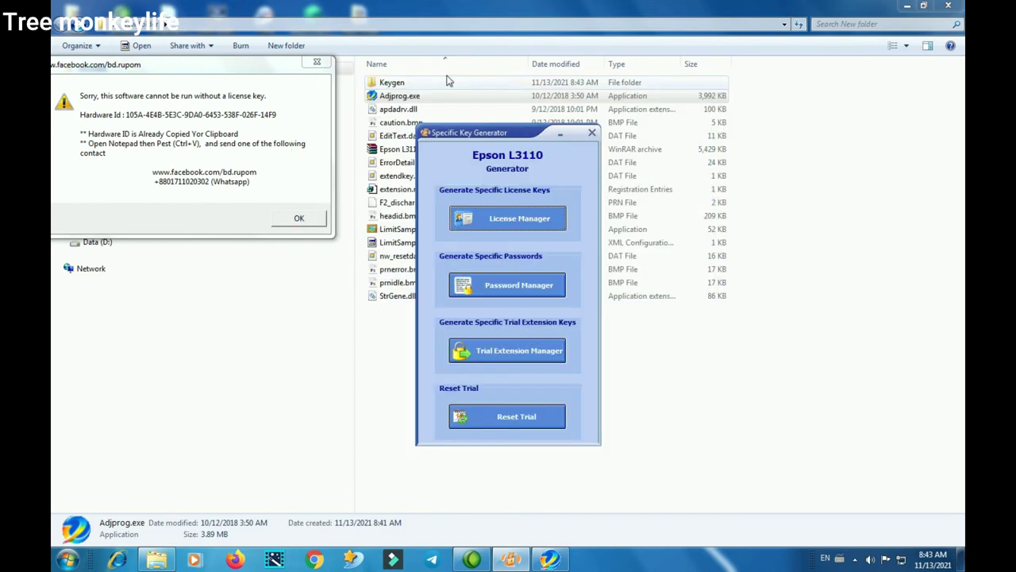
click(318, 63)
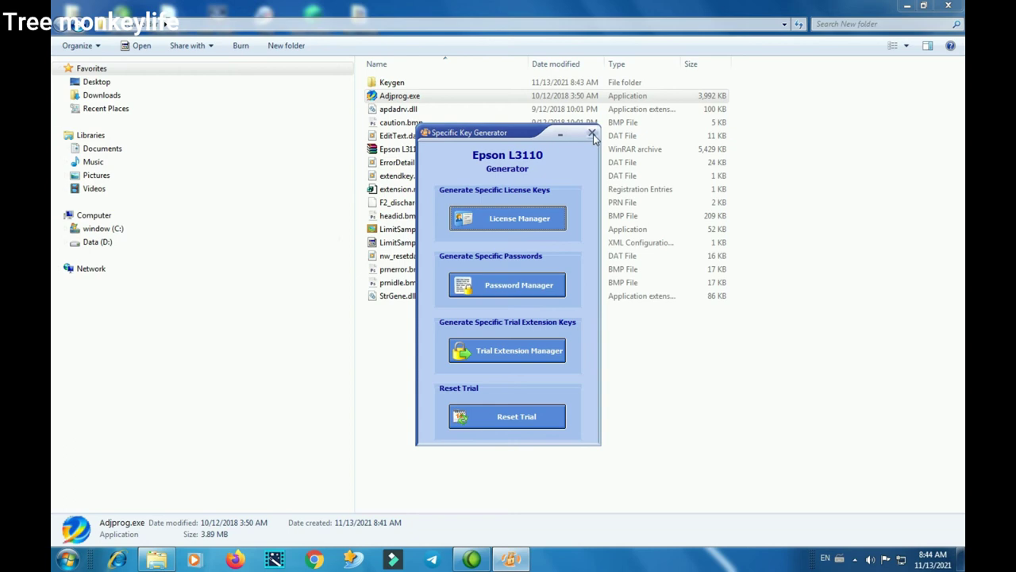
click(592, 132)
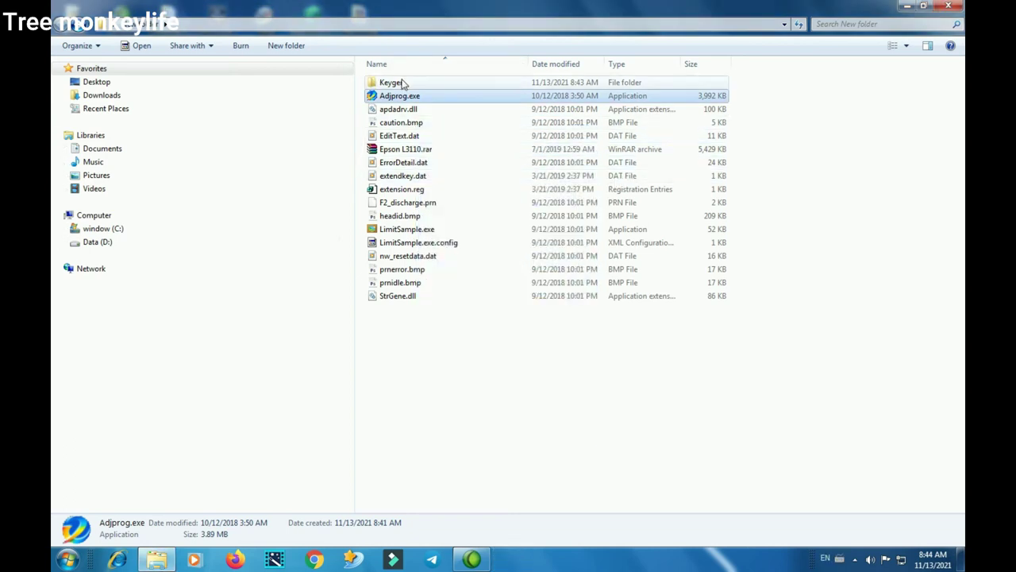
click(402, 82)
double_click(402, 84)
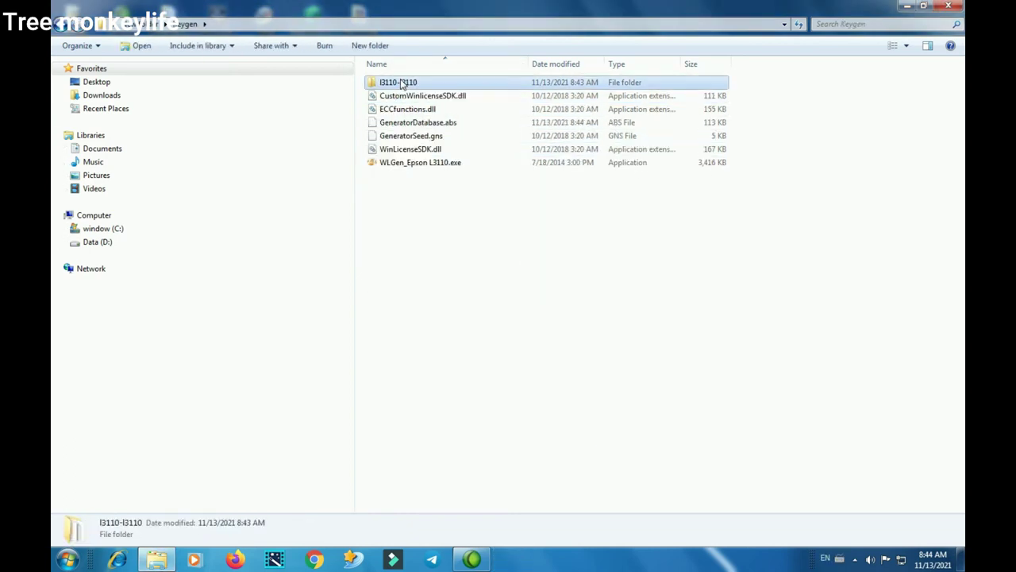
Copy license.reg, license.txt, regkey.dat and the other key files from l3110-l3110 into Adjprog.exe's folder
double_click(403, 84)
drag(508, 224, 387, 73)
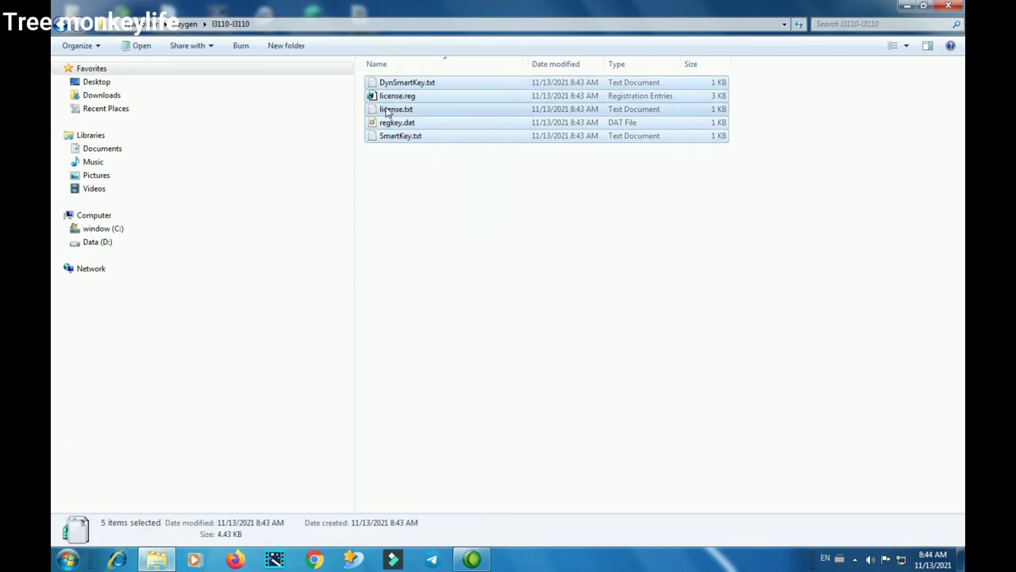
right_click(384, 106)
click(469, 231)
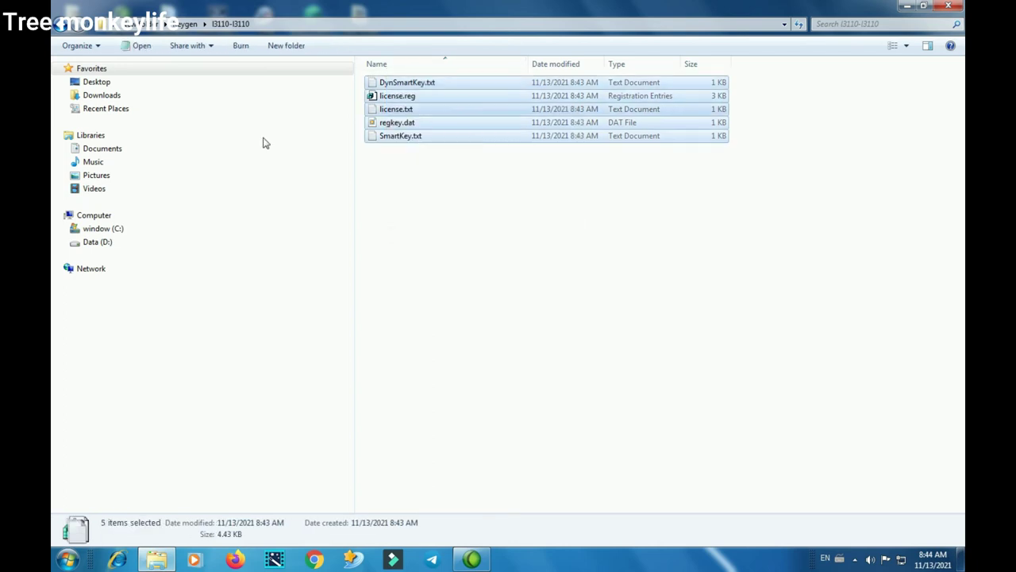
click(62, 24)
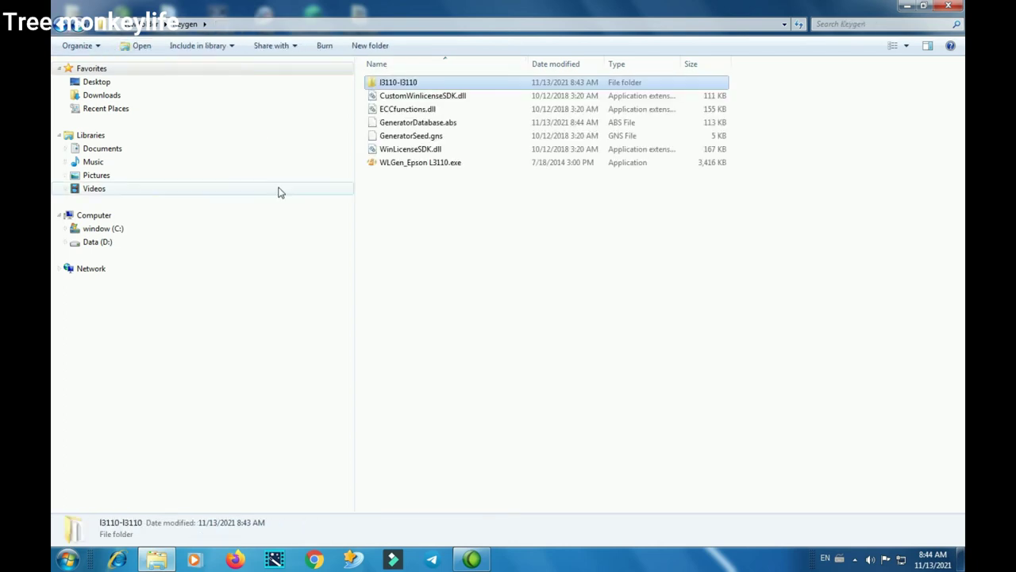
click(62, 24)
right_click(426, 405)
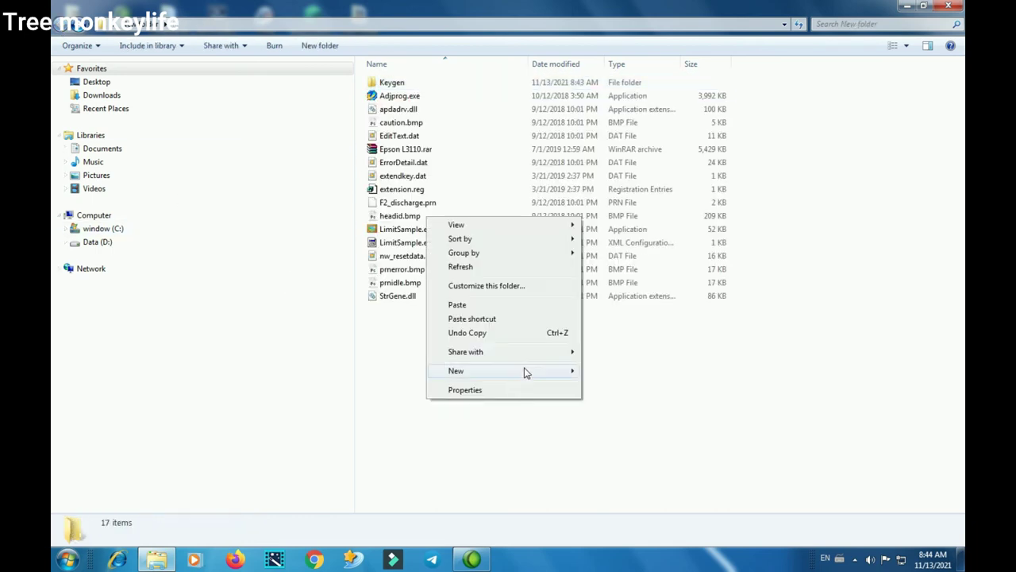
click(474, 305)
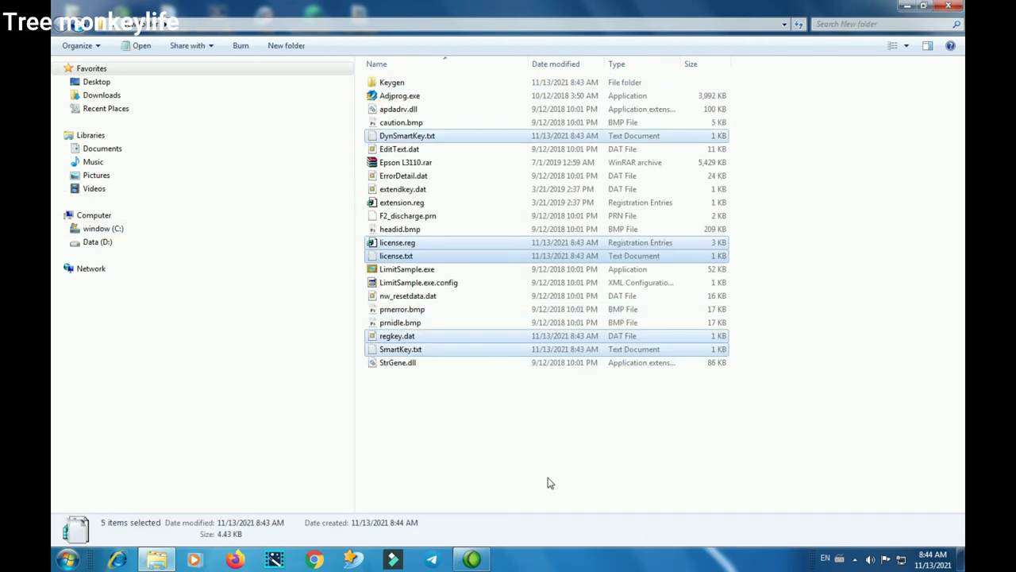
click(547, 478)
Run Adjprog.exe as administrator and dismiss the registration confirmation
right_click(390, 95)
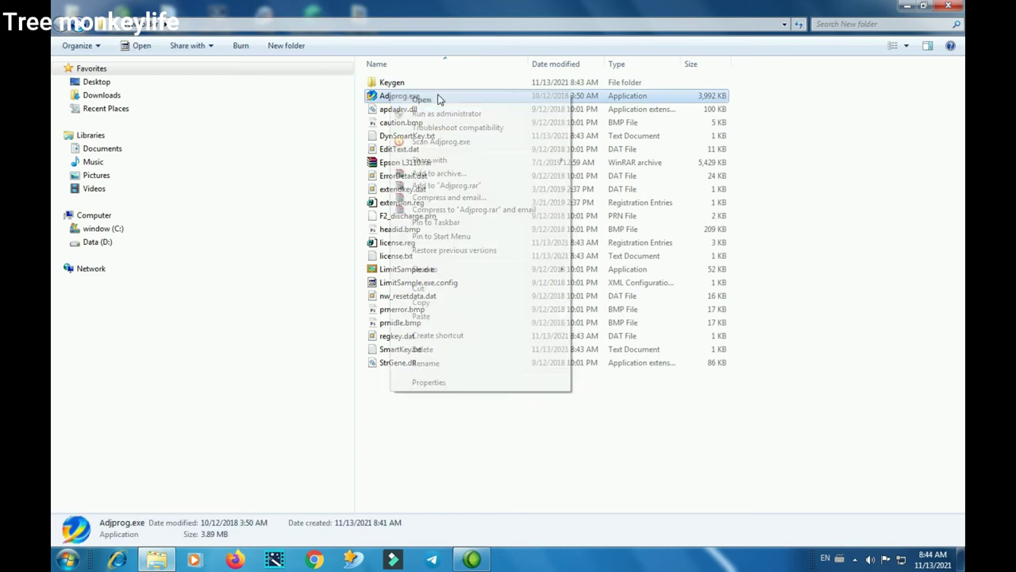
click(453, 112)
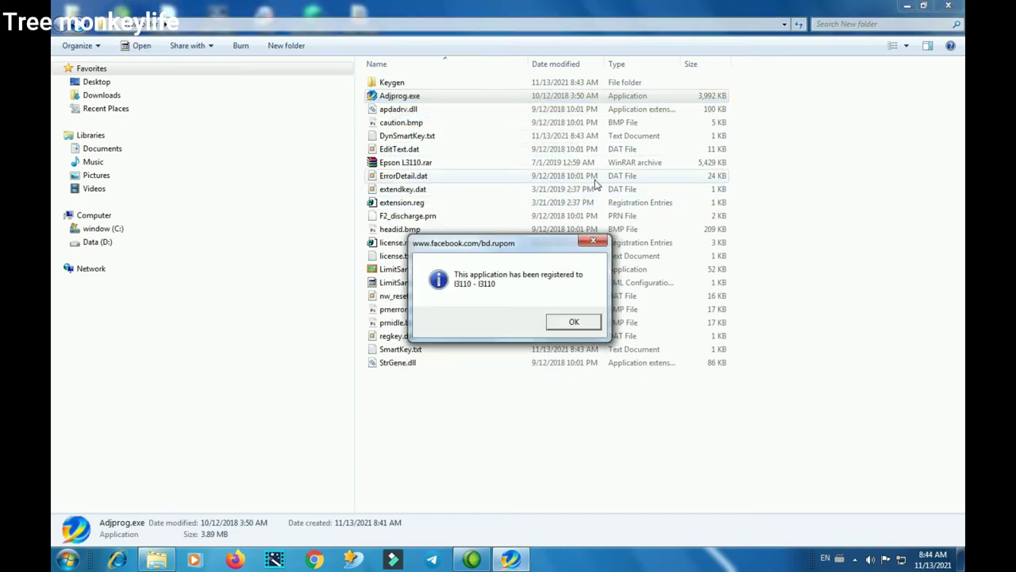
click(569, 320)
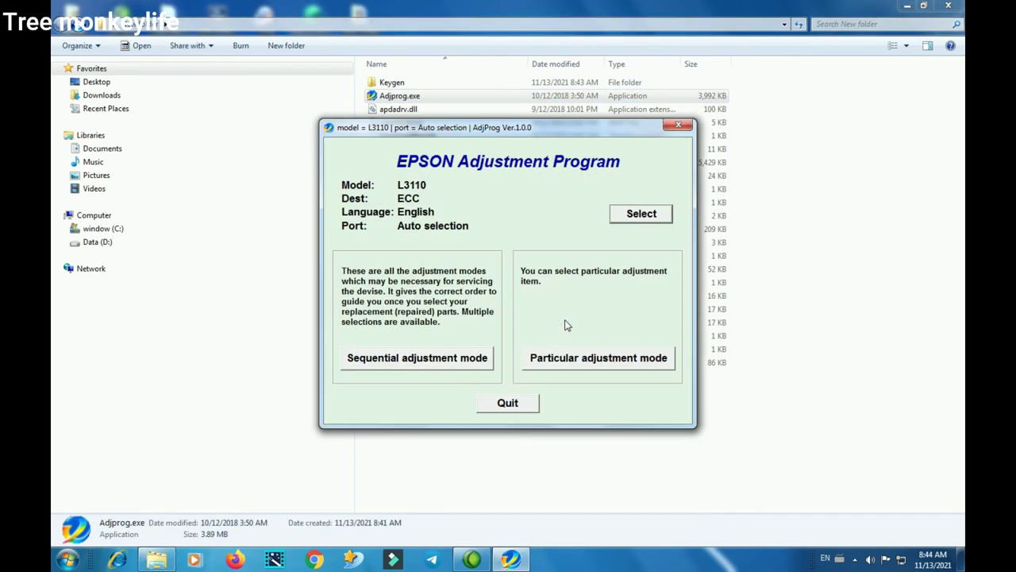
Confirm the L3110, ECC, English model settings, dismissing the repeated 'parameter is incorrect' errors
click(640, 214)
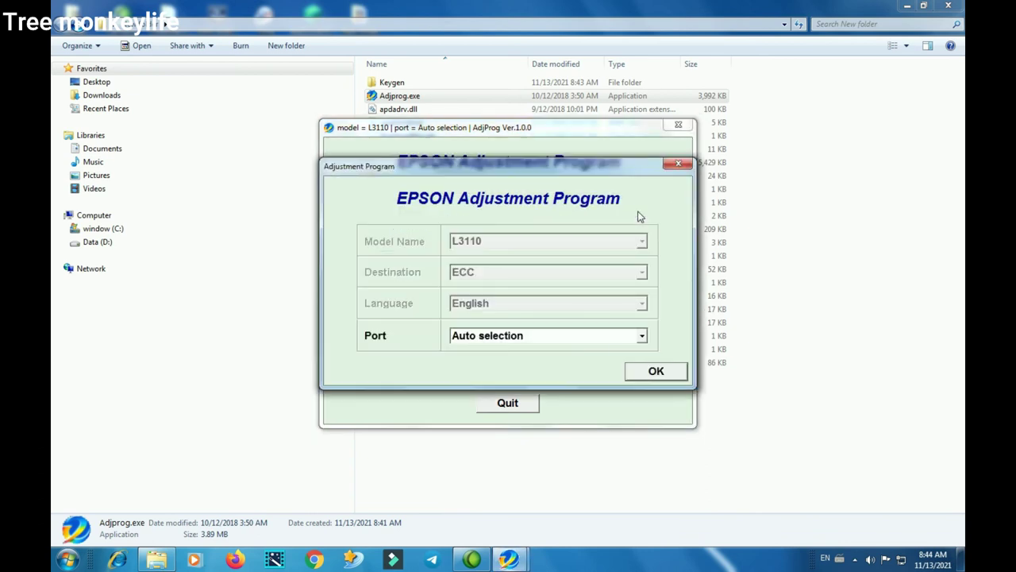
click(640, 337)
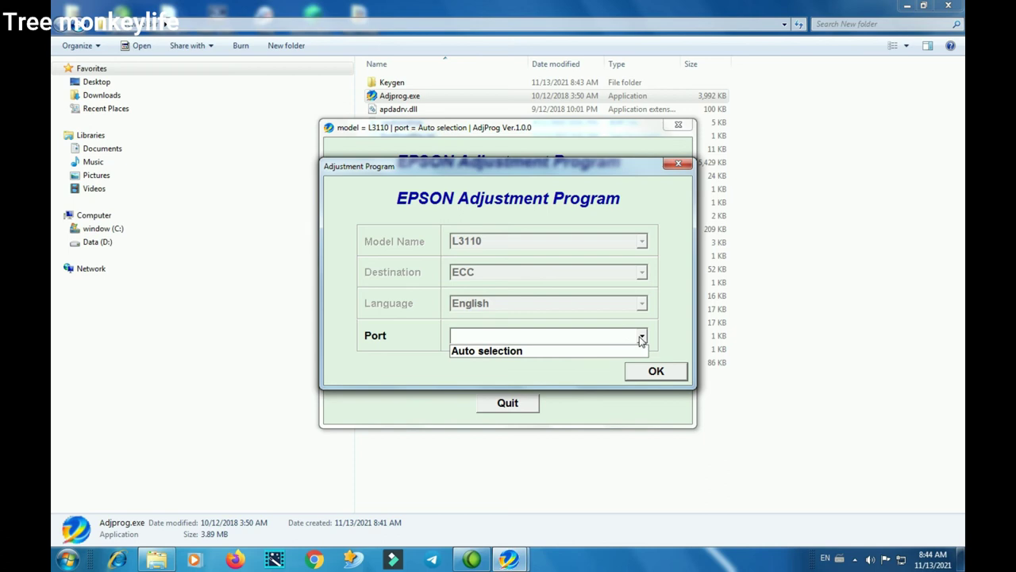
click(641, 337)
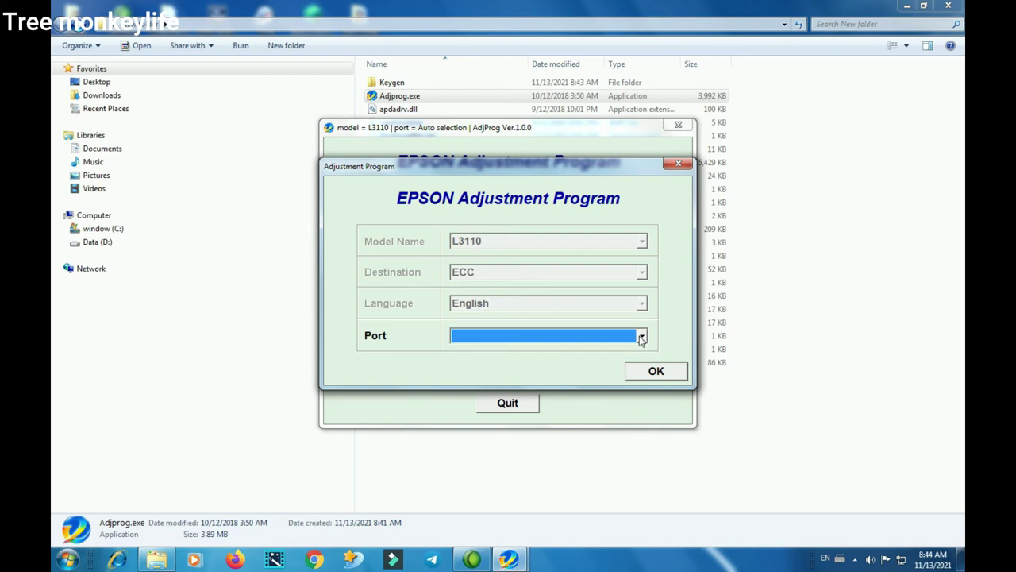
click(664, 374)
click(566, 308)
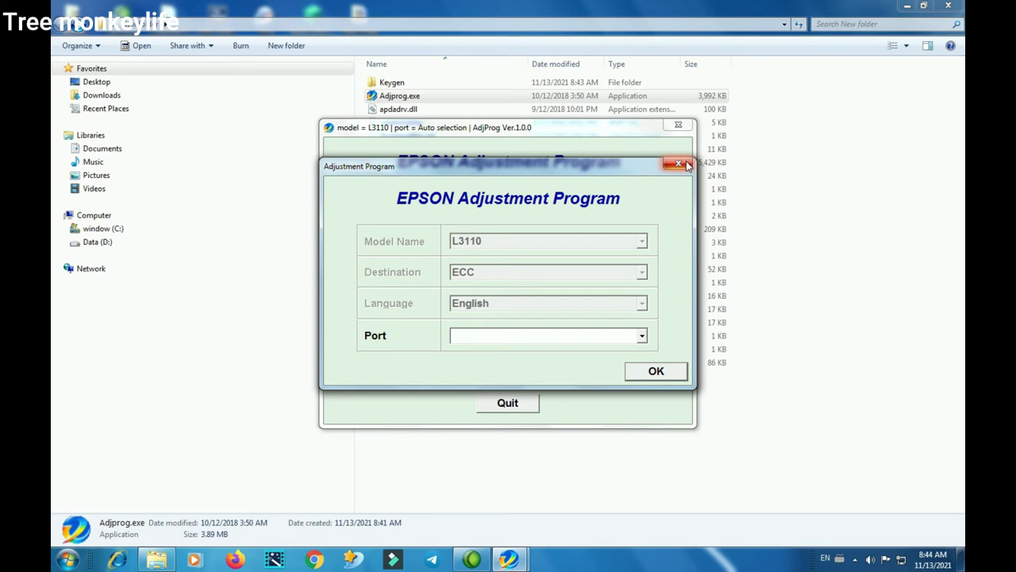
click(640, 371)
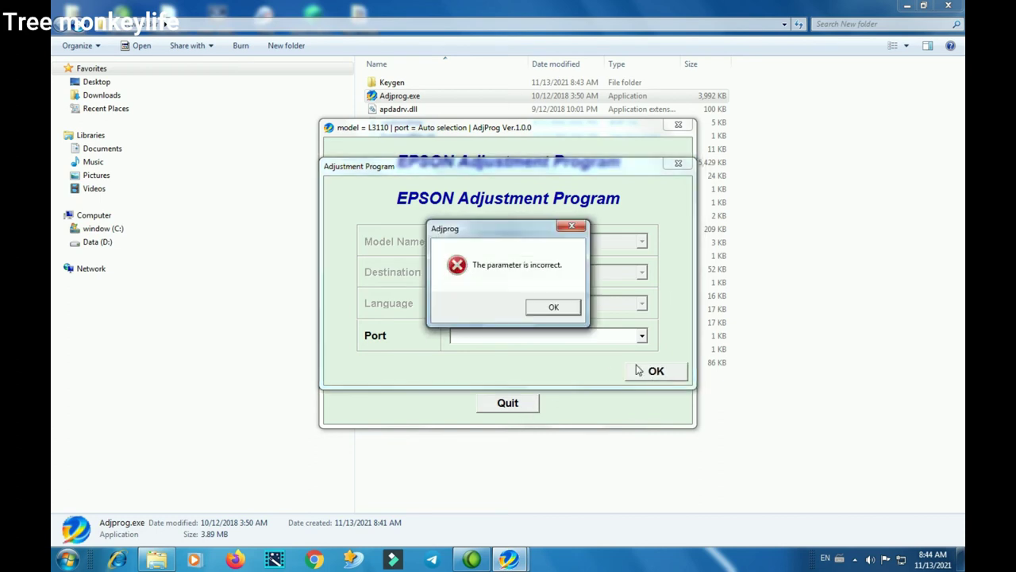
click(551, 308)
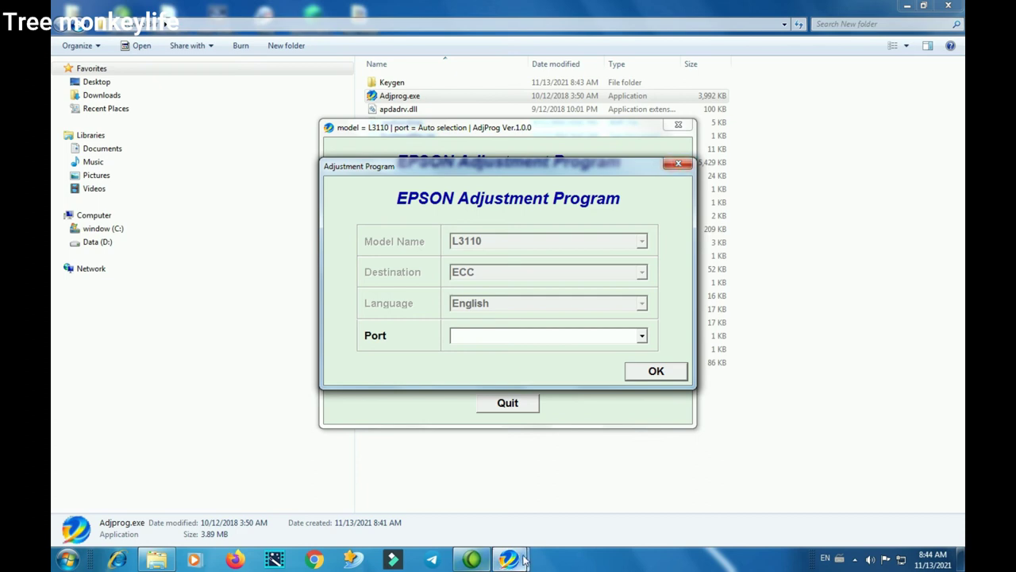
Set the port to Auto selection and confirm the model settings
right_click(524, 559)
click(466, 526)
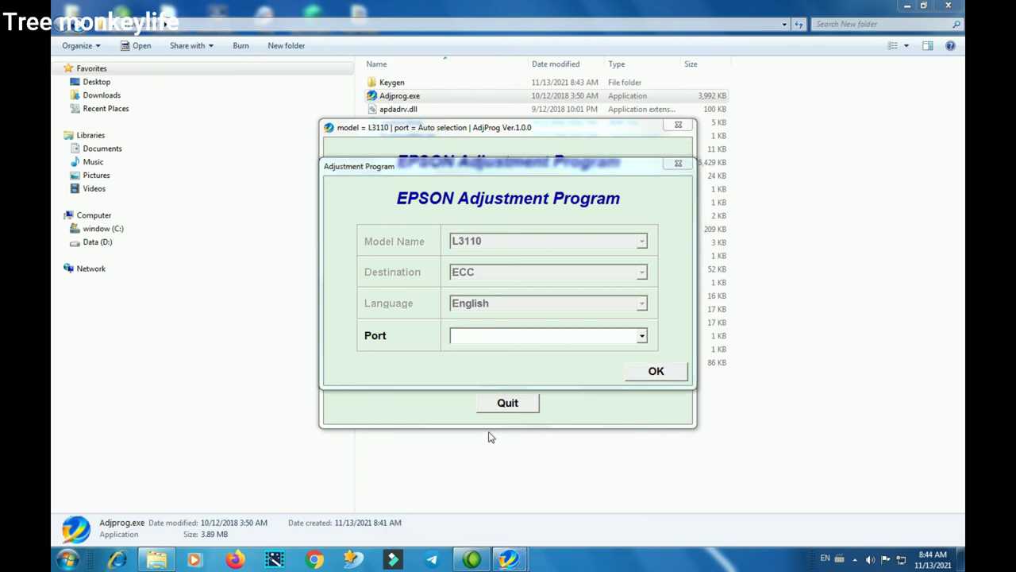
click(502, 407)
click(641, 335)
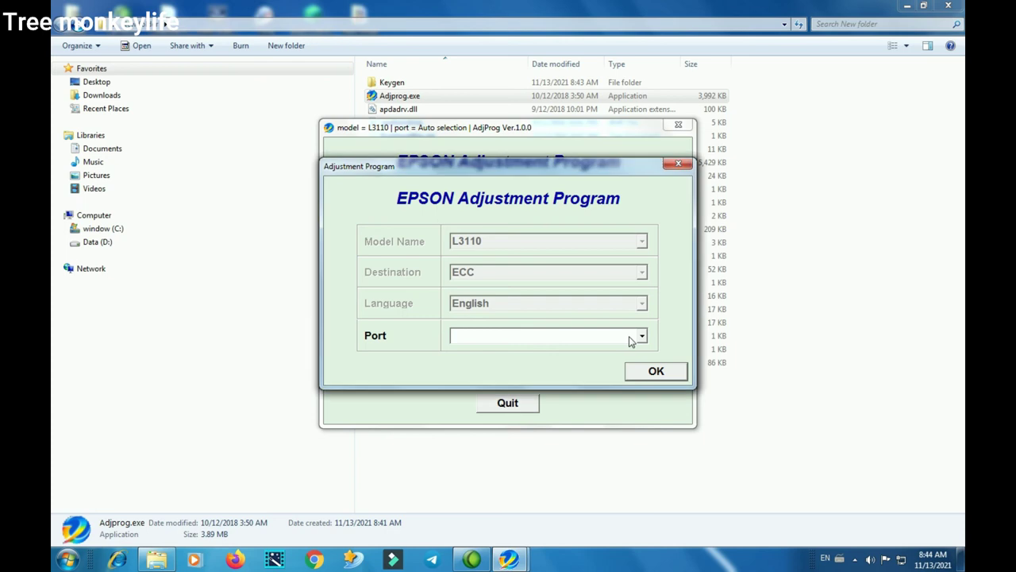
click(557, 351)
click(671, 373)
Confirm the Auto selection port and select Waste ink pad counter in the particular adjustment list
click(671, 373)
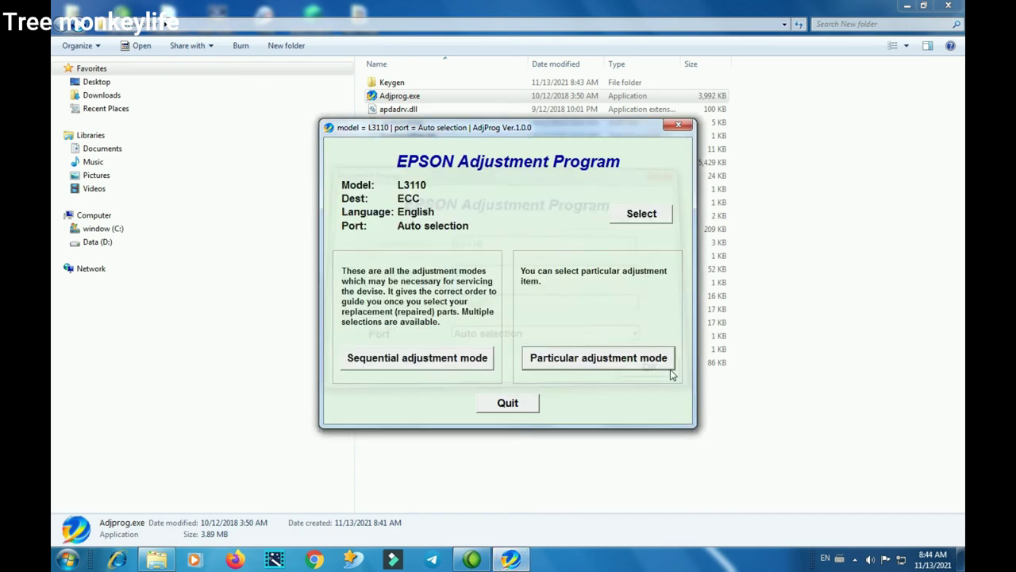
click(596, 361)
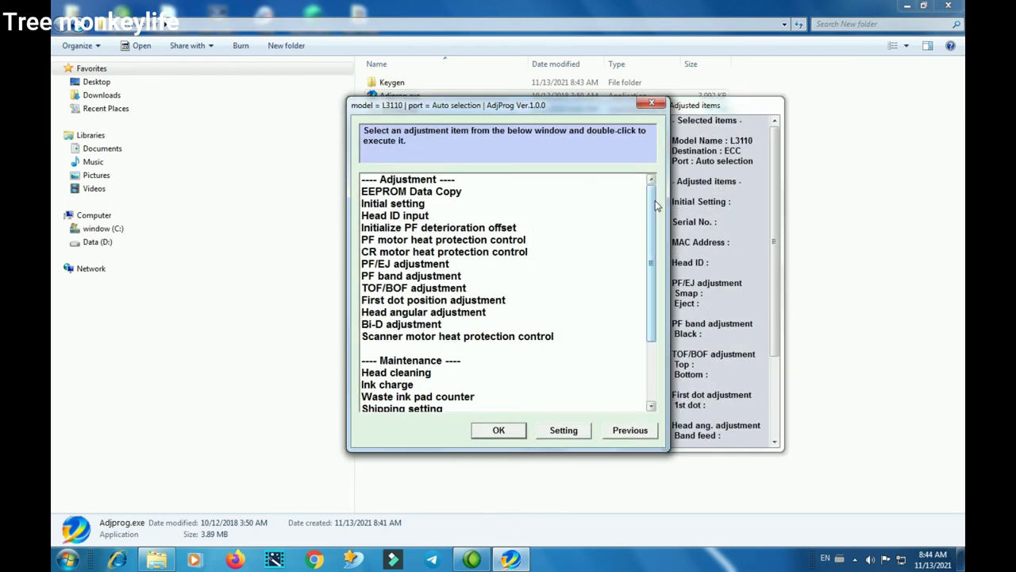
scroll(658, 224, down, 1)
scroll(658, 225, down, 2)
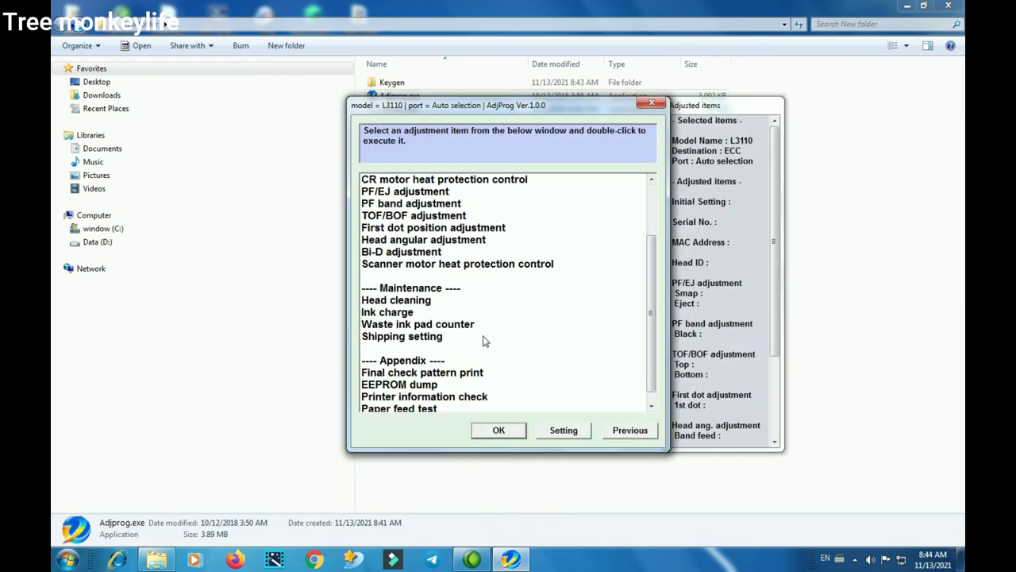
click(443, 328)
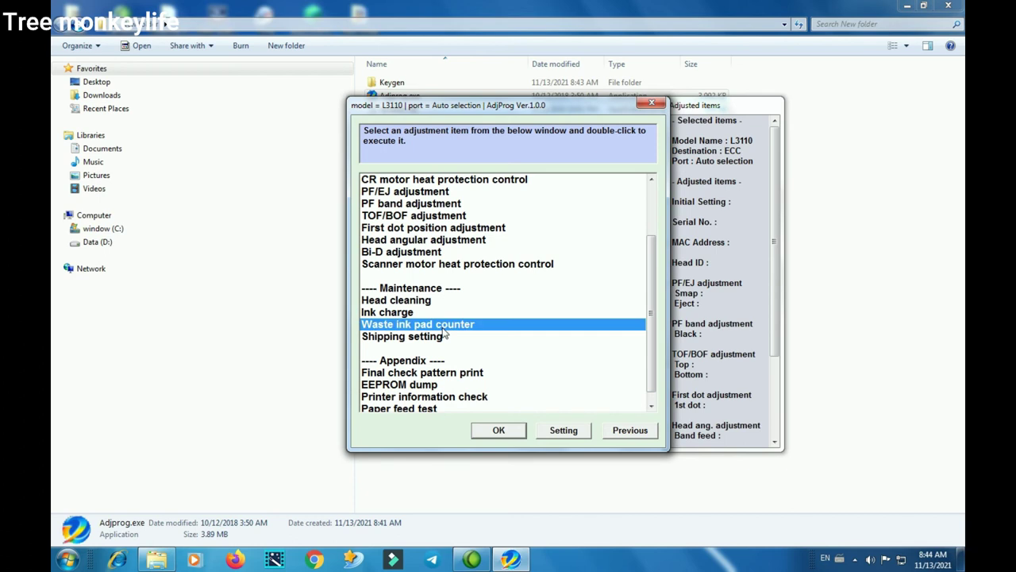
click(620, 435)
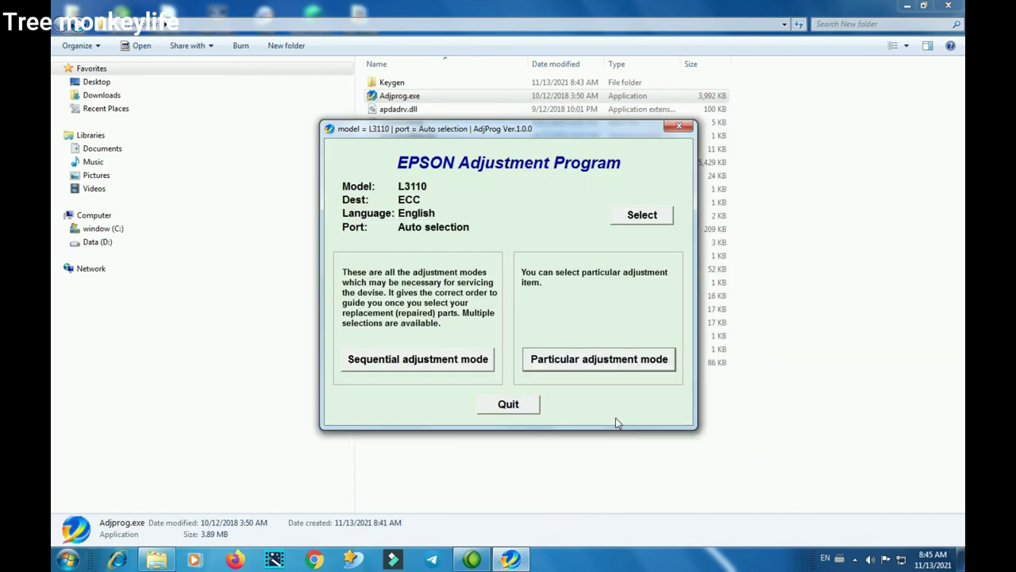
Reselect Waste ink pad counter in the particular adjustment list and open the model and port settings
click(601, 363)
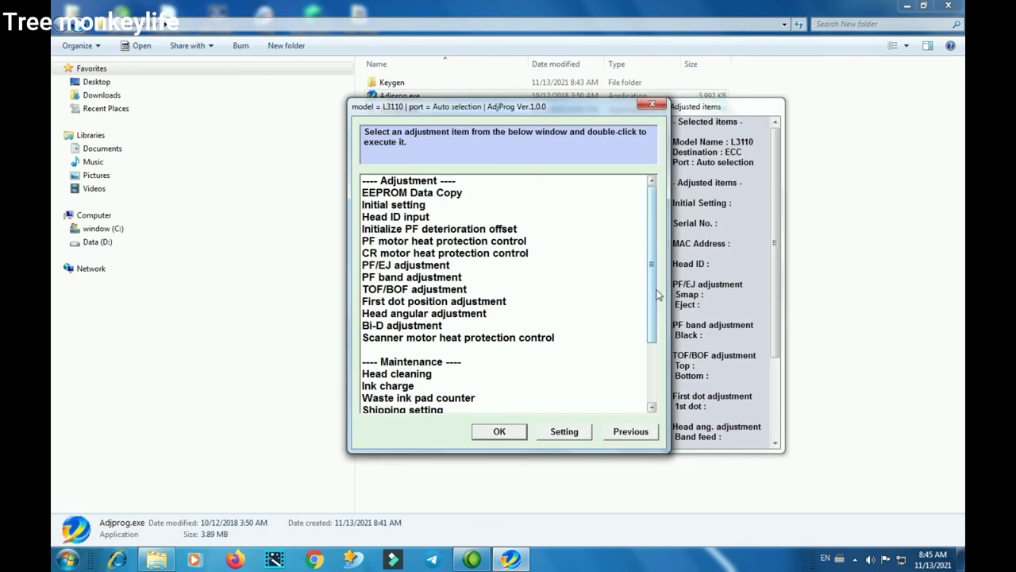
drag(655, 295, 656, 327)
click(441, 350)
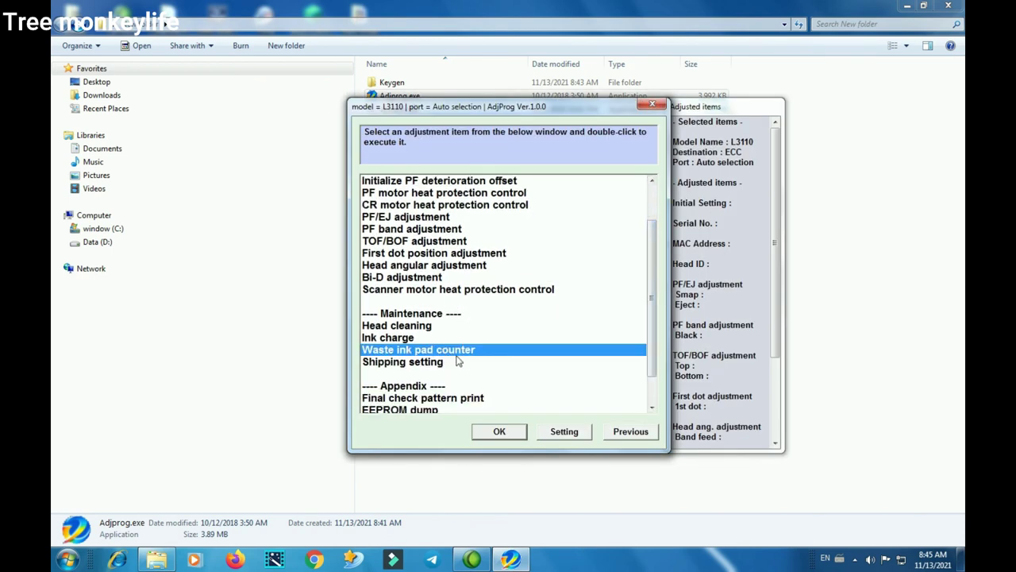
click(577, 435)
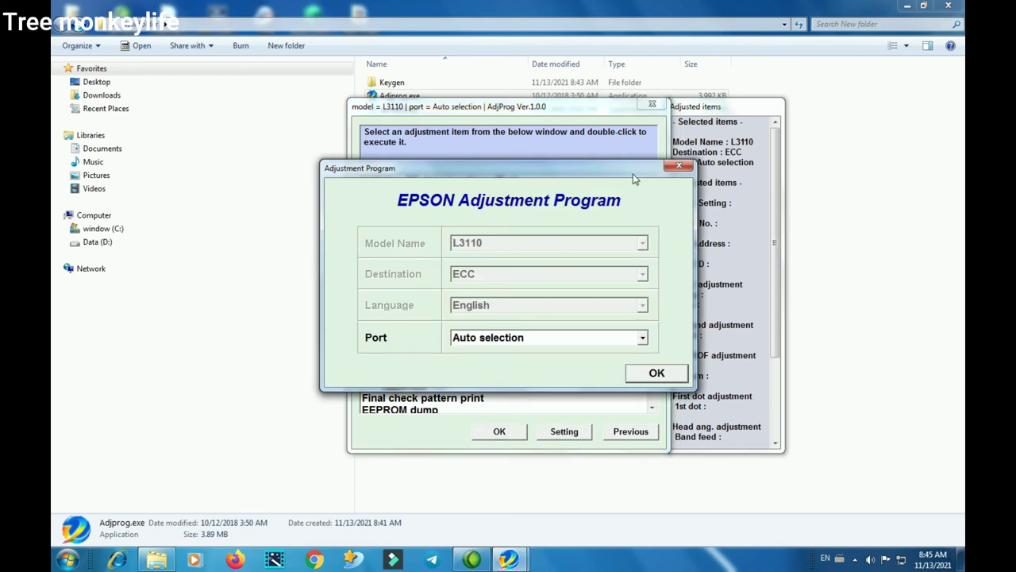
Open Waste ink pad counter, initialize main and platen counters, dismiss the error and finish
click(657, 373)
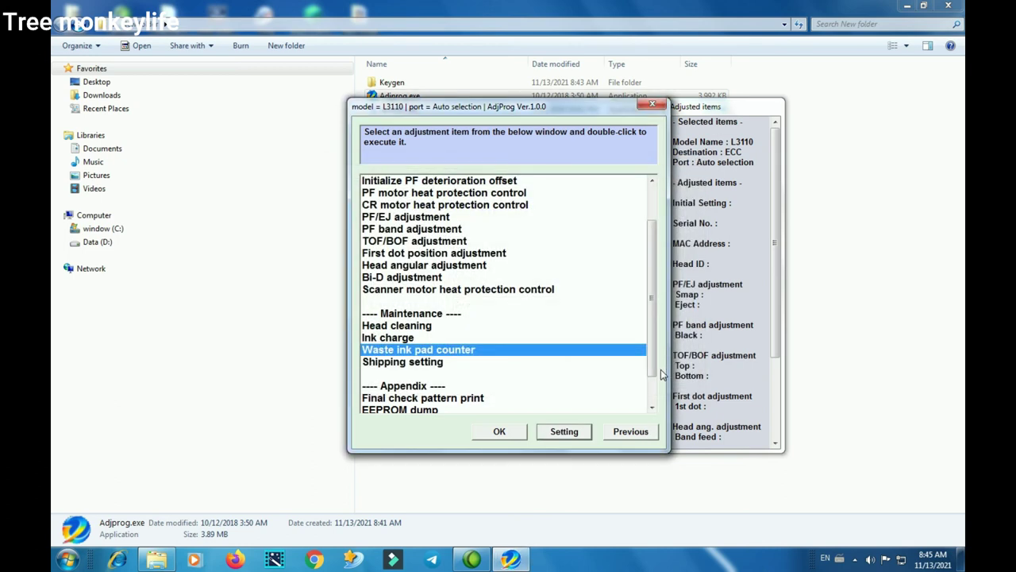
click(500, 432)
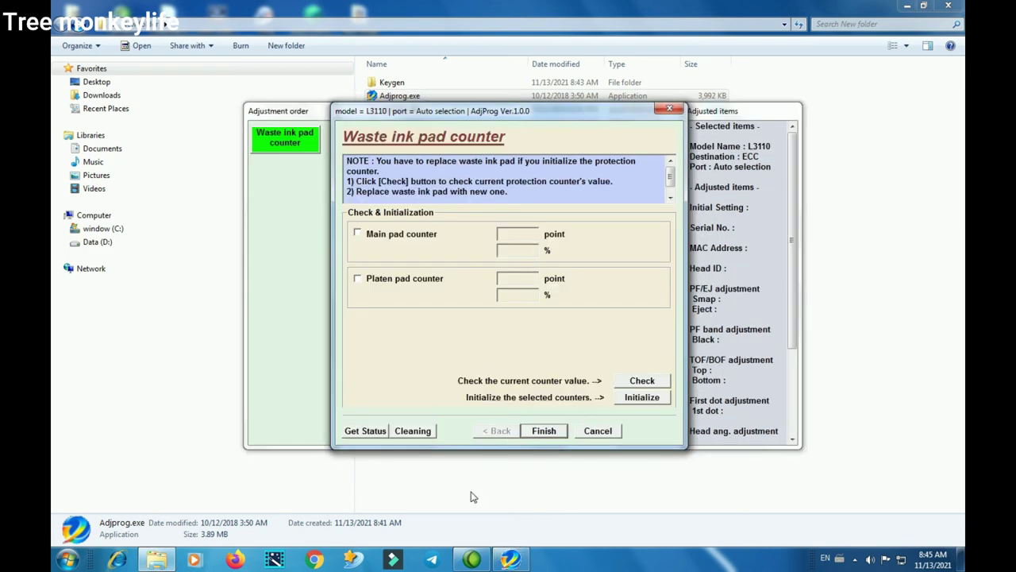
click(649, 401)
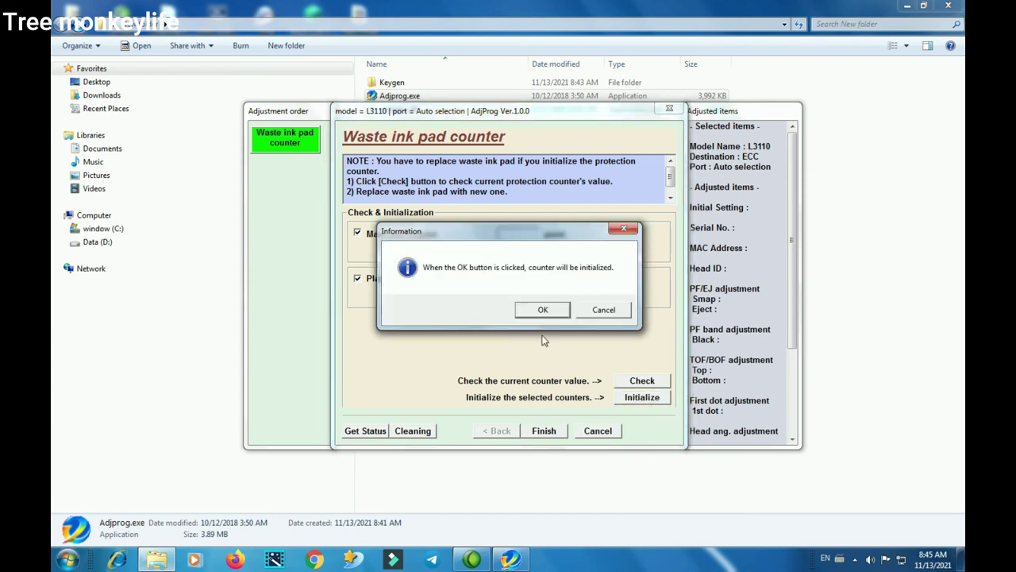
click(541, 310)
click(542, 310)
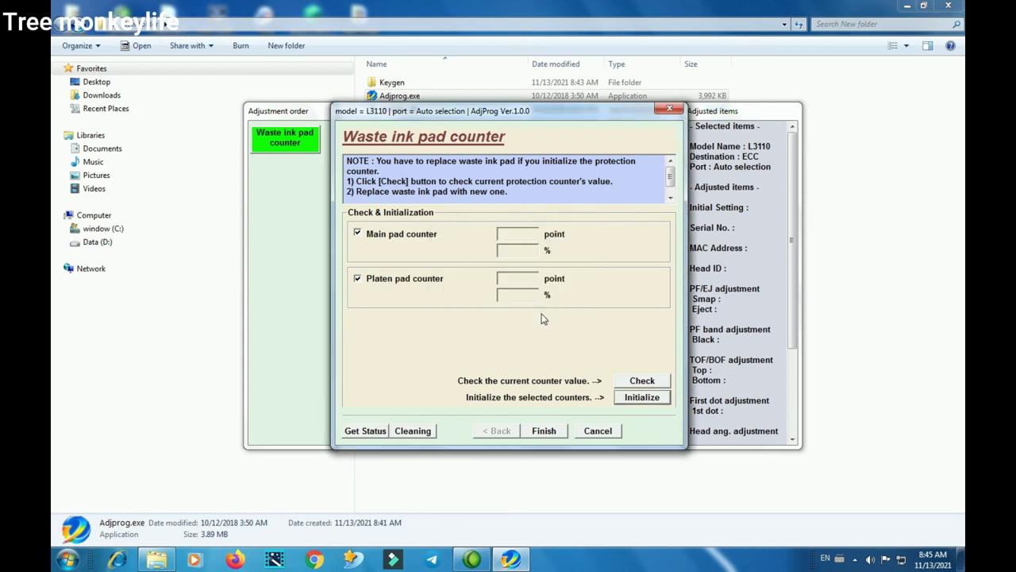
click(557, 433)
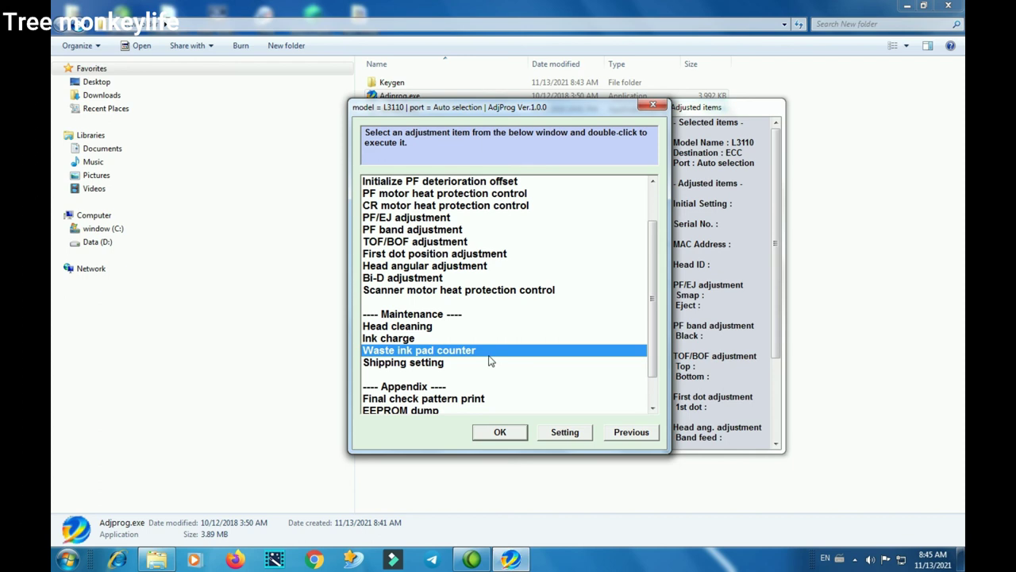
Tick the Main and Platen pad counters under Waste ink pad counter, finish, then close that dialog
click(486, 435)
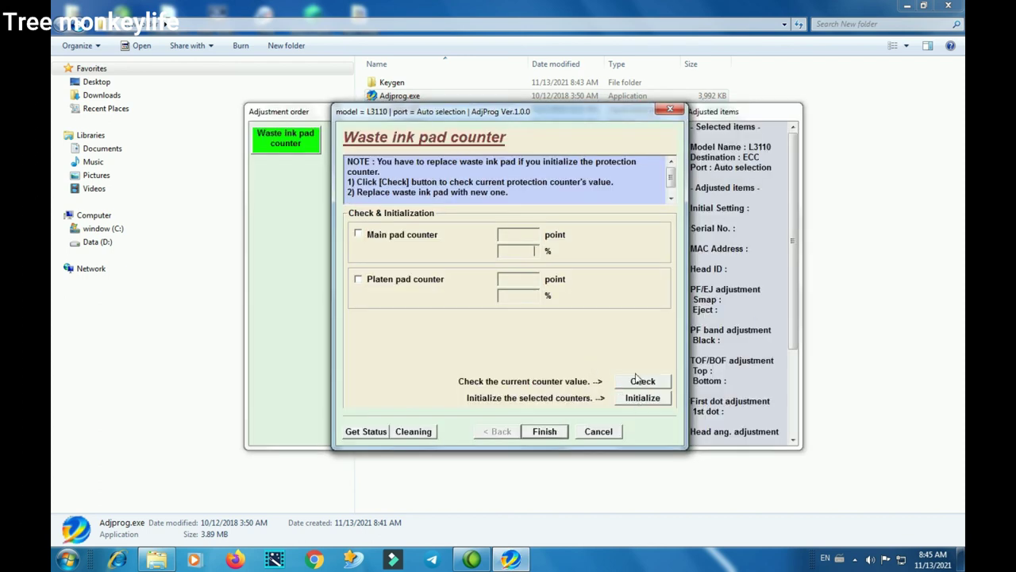
click(363, 282)
click(358, 235)
click(544, 431)
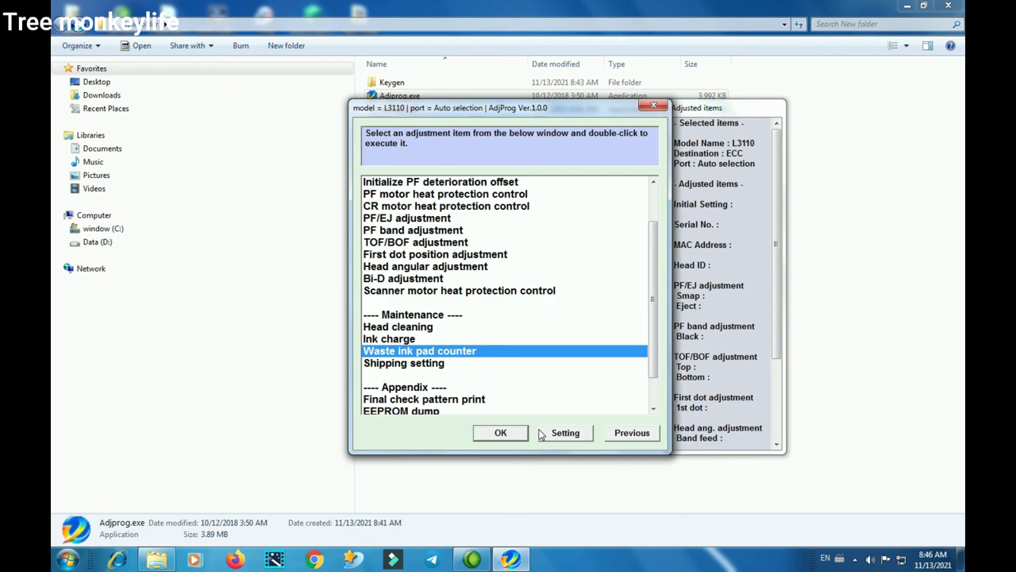
click(524, 434)
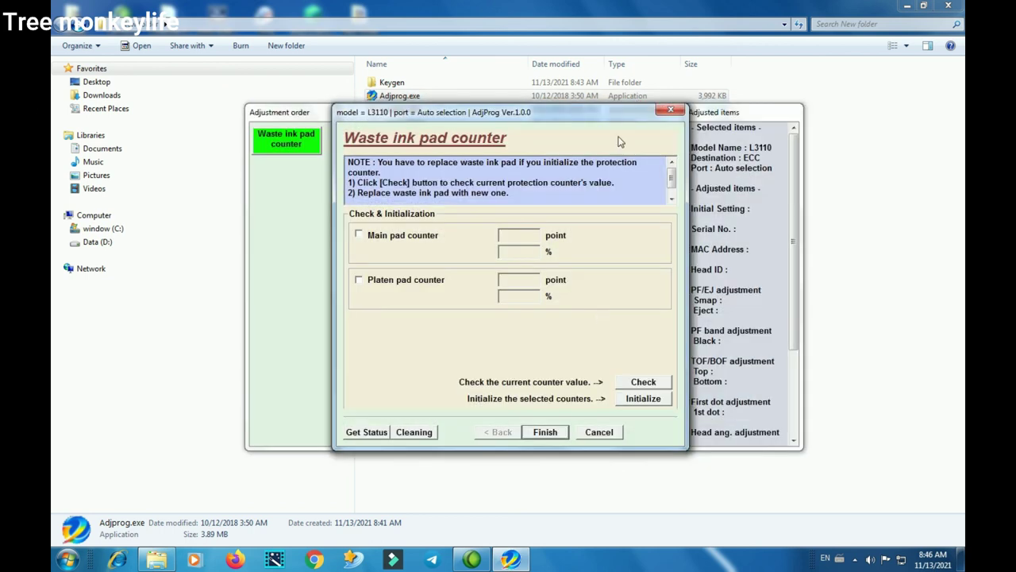
click(669, 111)
Close the item list, quit the Epson Adjustment Program, and close its folder window
click(664, 104)
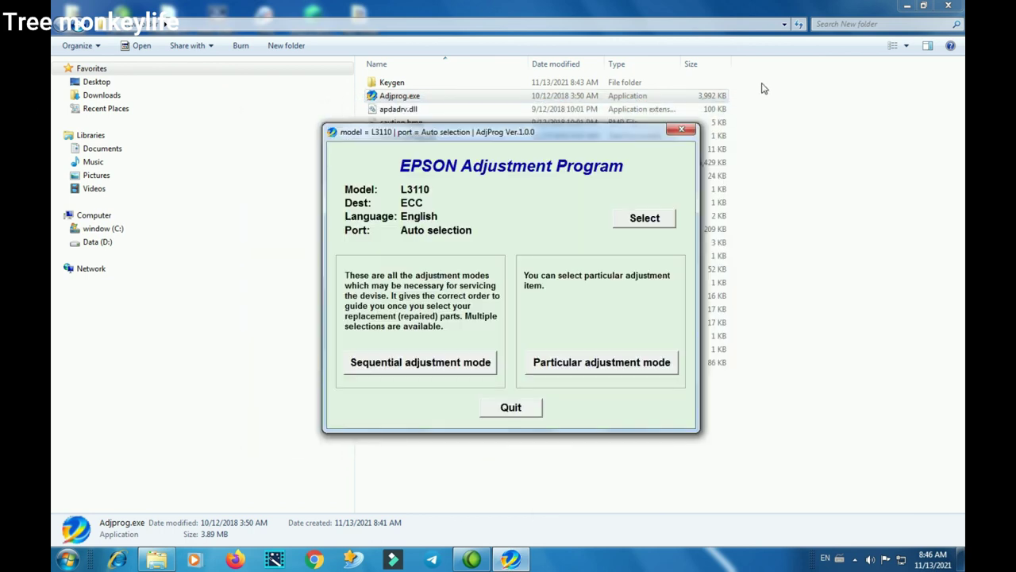
click(512, 408)
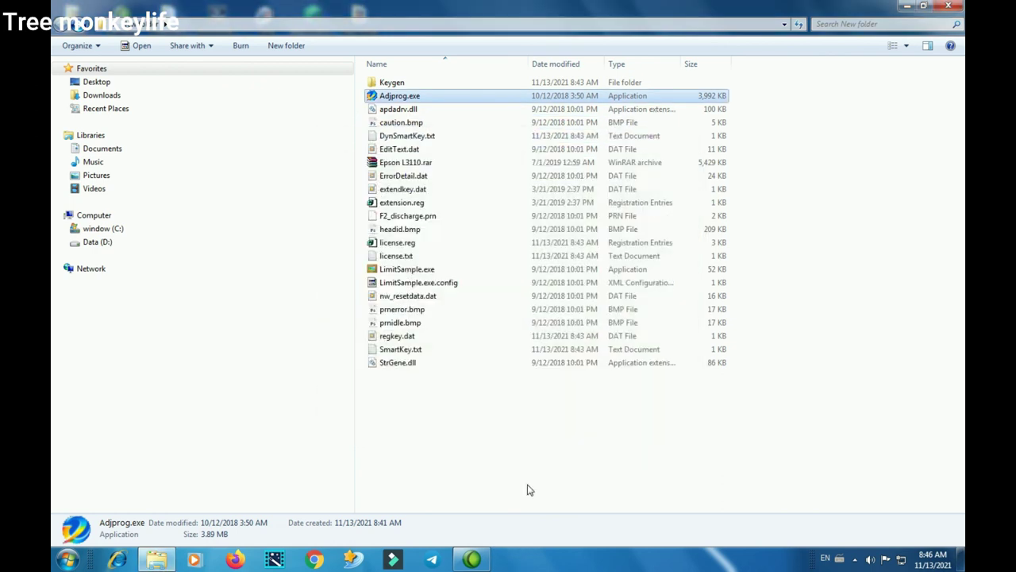
click(951, 5)
Refresh the desktop twice and bring up the Camtasia Recorder window from the hidden tray icons
right_click(573, 44)
mouse_move(673, 68)
click(635, 78)
right_click(512, 30)
click(560, 66)
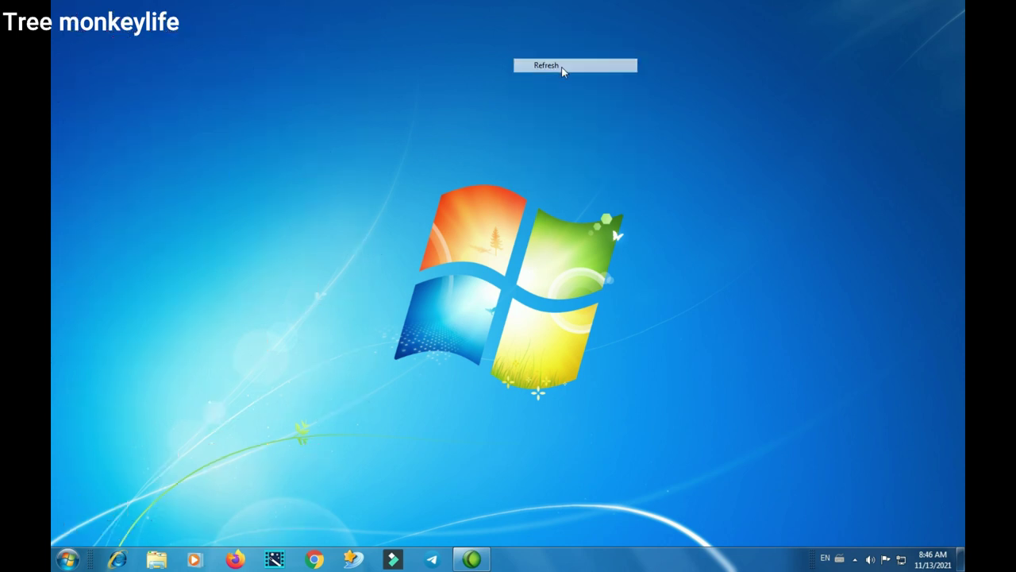
click(855, 559)
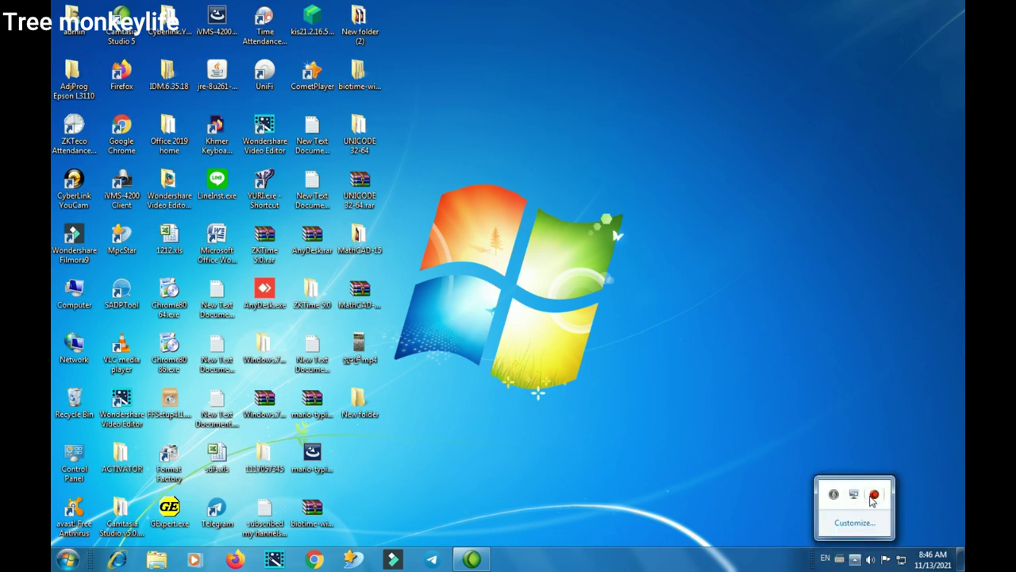
click(874, 496)
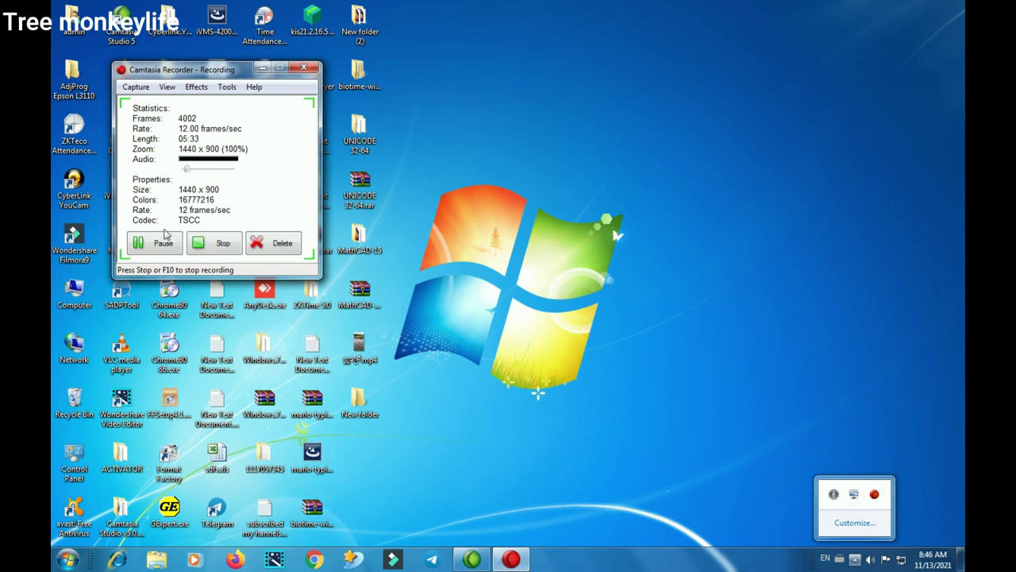